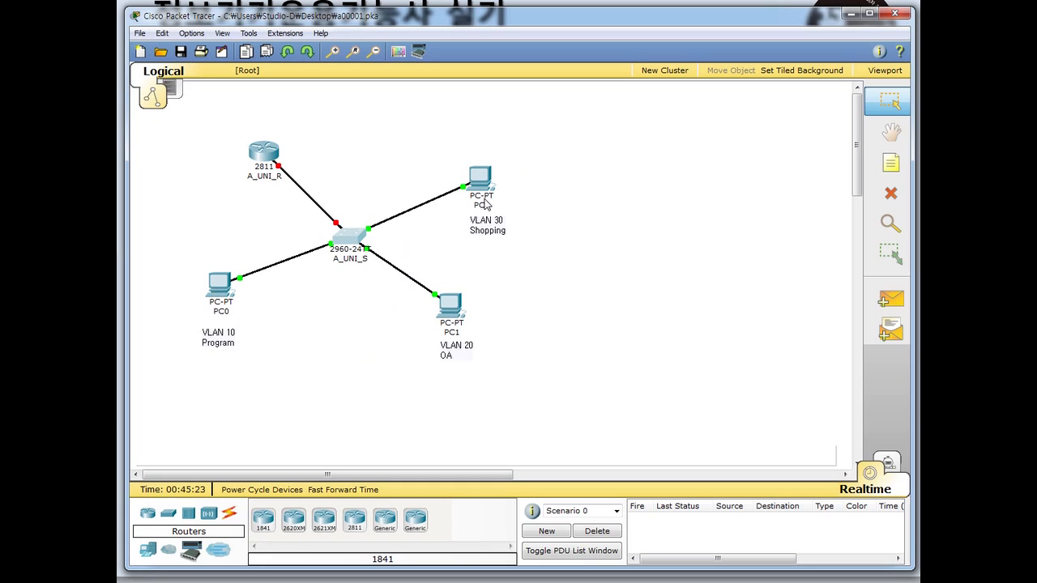
- Check PC0's IP configuration, including its subnet mask
{"action": "left_click", "coordinate": [221, 287]}
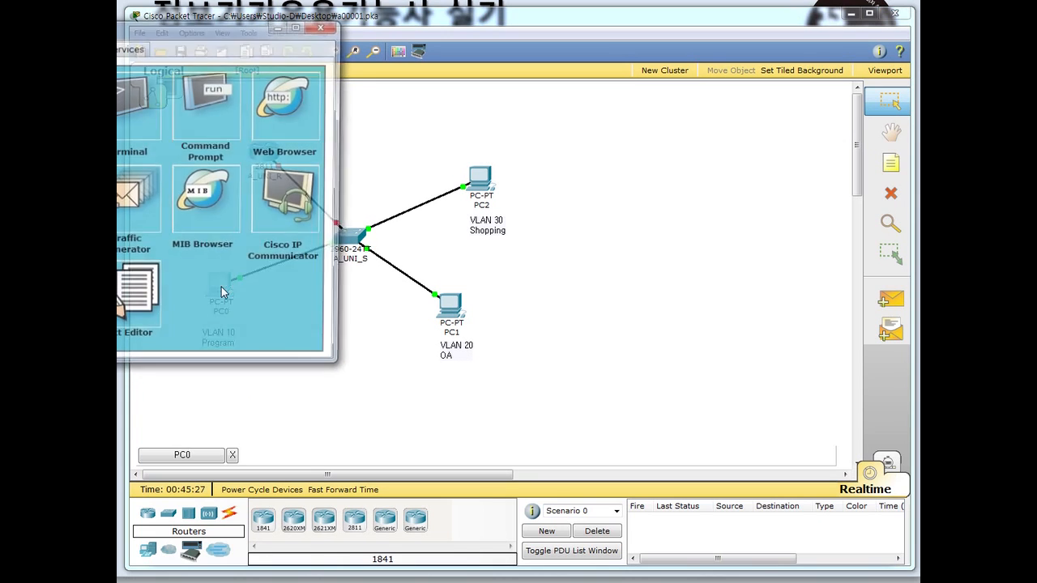
{"action": "left_click_drag", "start_coordinate": [182, 27], "coordinate": [544, 87]}
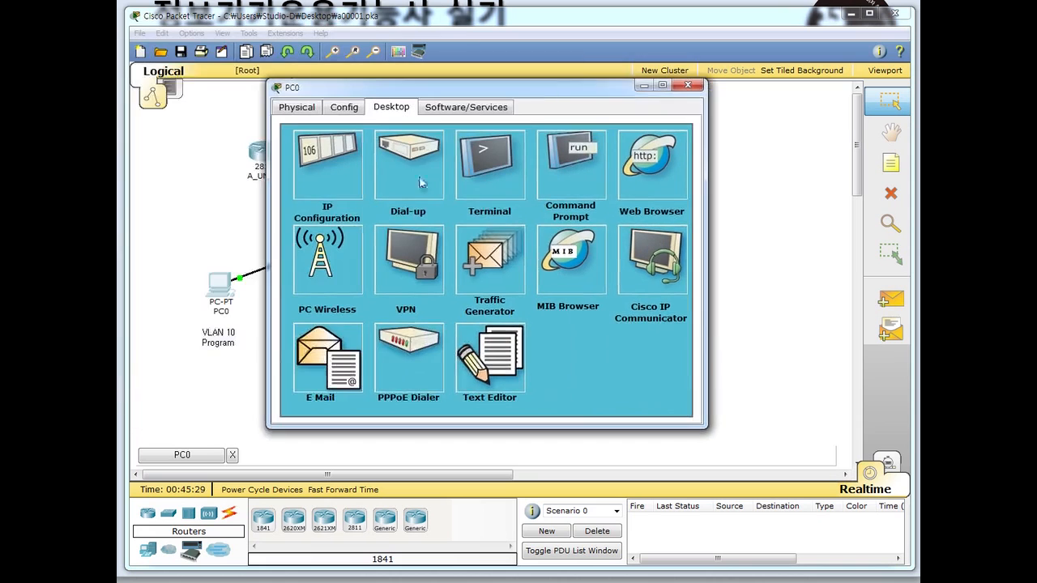
{"action": "left_click", "coordinate": [328, 170]}
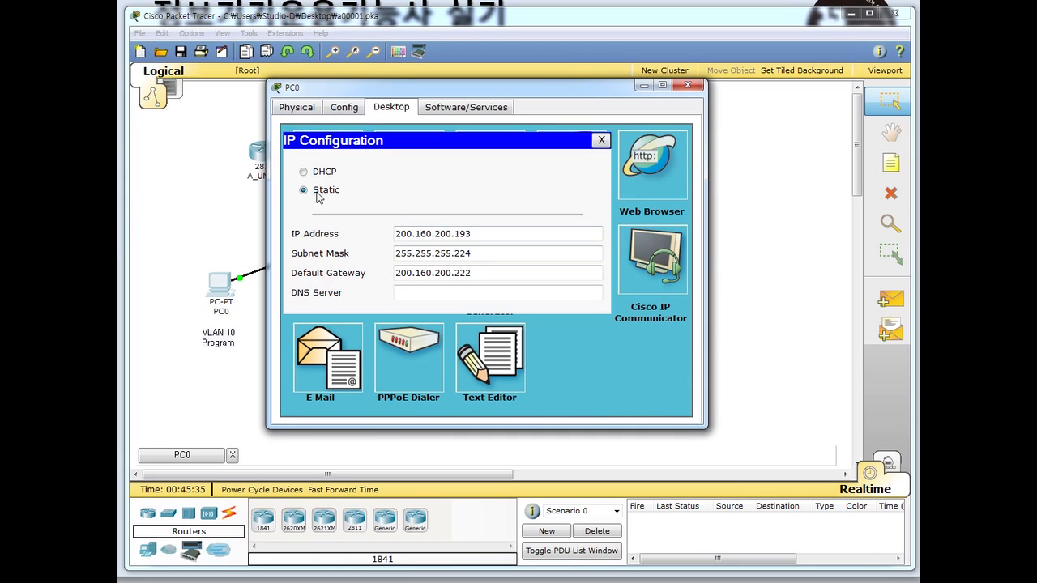
{"action": "left_click", "coordinate": [485, 253]}
{"action": "left_click", "coordinate": [687, 86]}
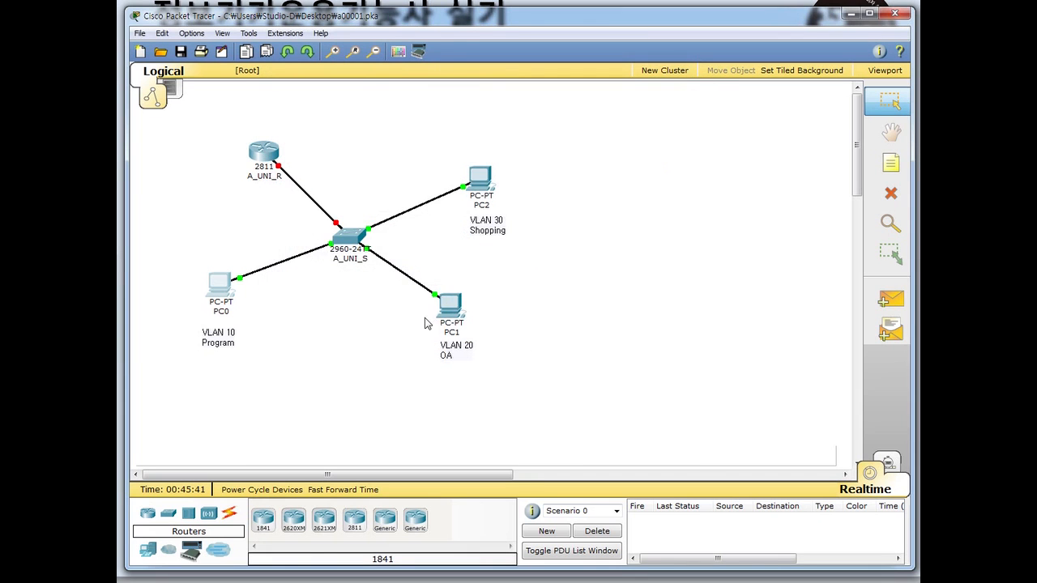
- Switch PC1 to static addressing with IP 200.160.200.1
{"action": "left_click", "coordinate": [448, 303]}
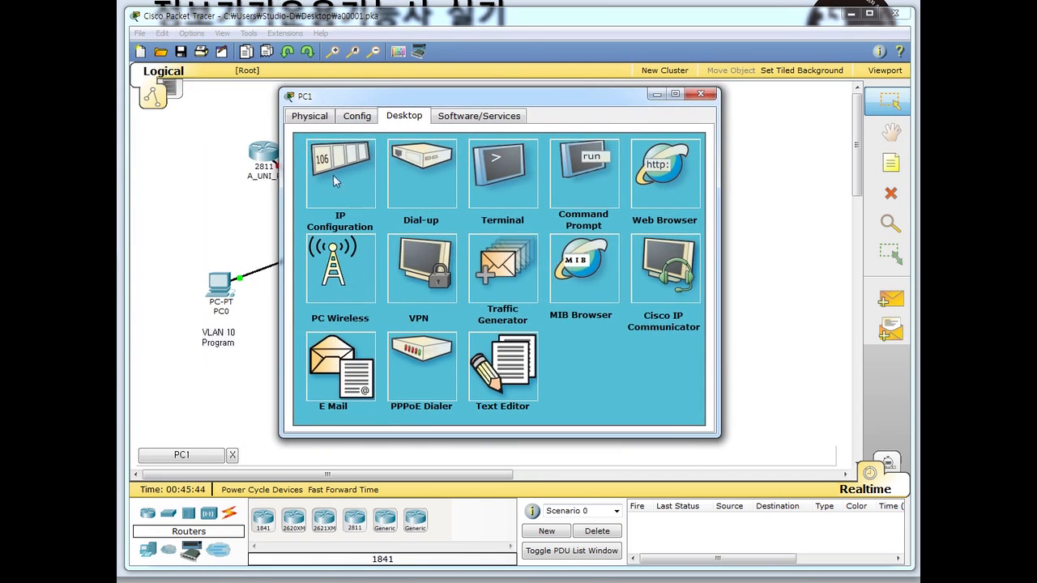
{"action": "left_click", "coordinate": [333, 174]}
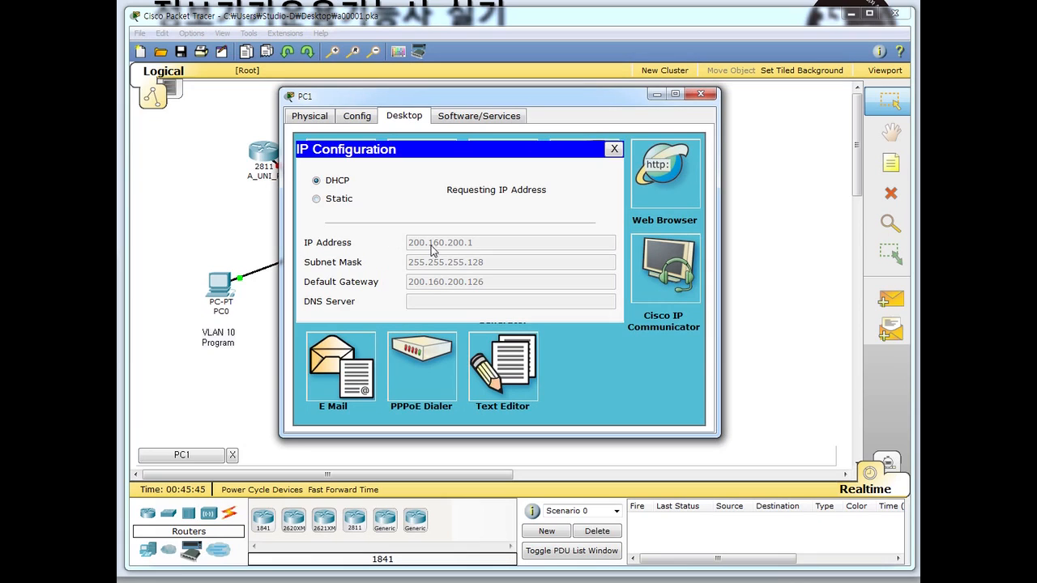
{"action": "left_click", "coordinate": [316, 199]}
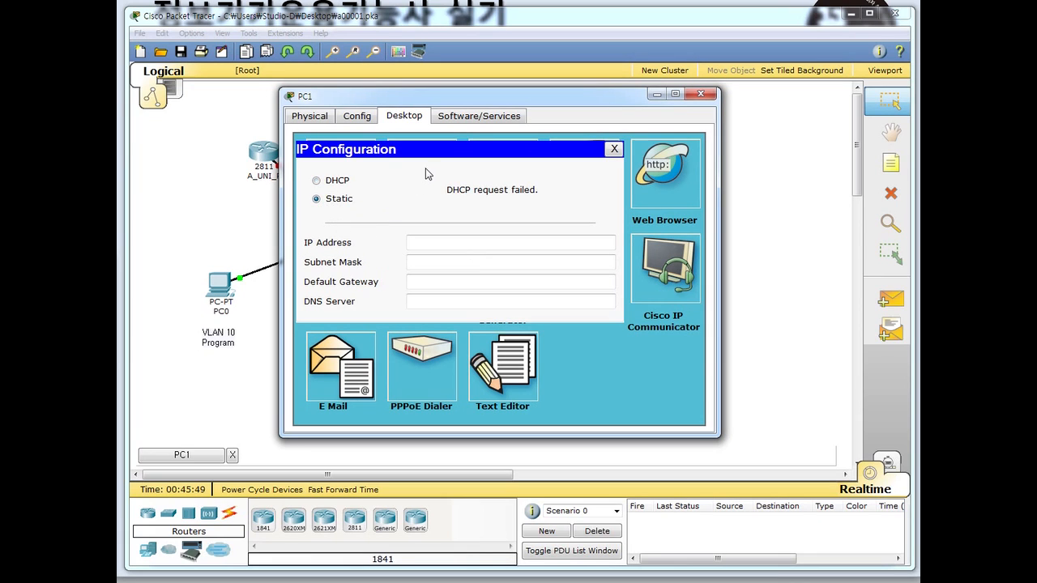
{"action": "left_click", "coordinate": [435, 240]}
{"action": "left_click", "coordinate": [433, 243]}
{"action": "type", "text": "200.160.200.1"}
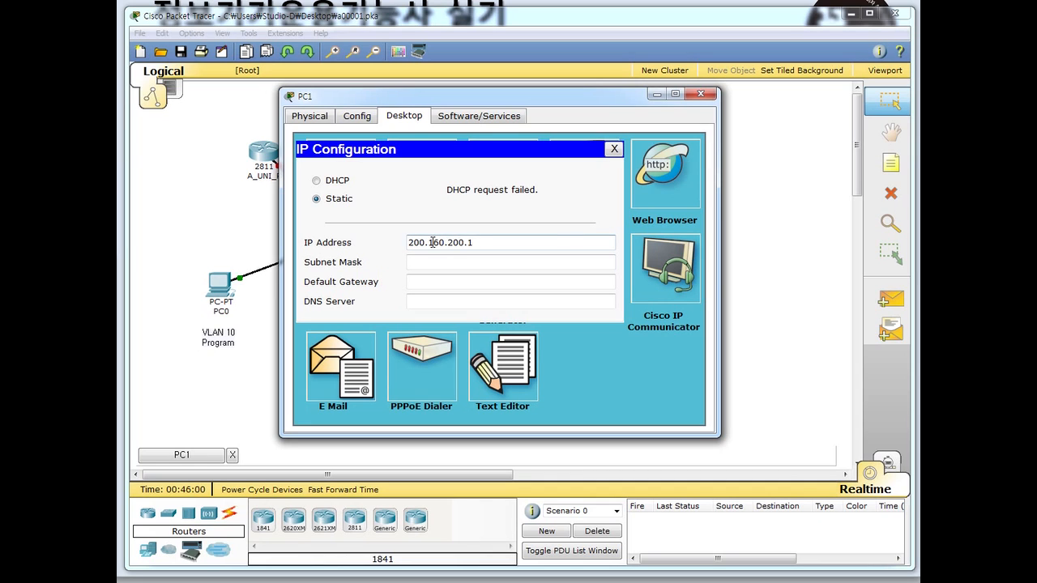
- Set PC1's mask to 255.255.255.128 and gateway to 200.160.200.126, then close its windows
{"action": "left_click", "coordinate": [433, 262]}
{"action": "left_click_drag", "start_coordinate": [466, 262], "coordinate": [477, 264]}
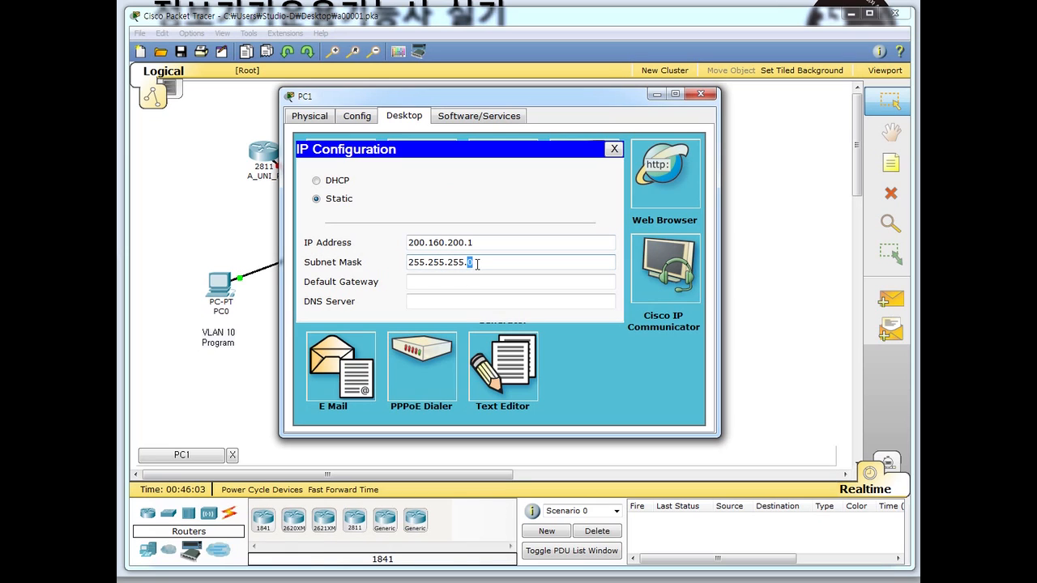
{"action": "type", "text": "128"}
{"action": "left_click", "coordinate": [472, 282]}
{"action": "type", "text": "200.160.200.126"}
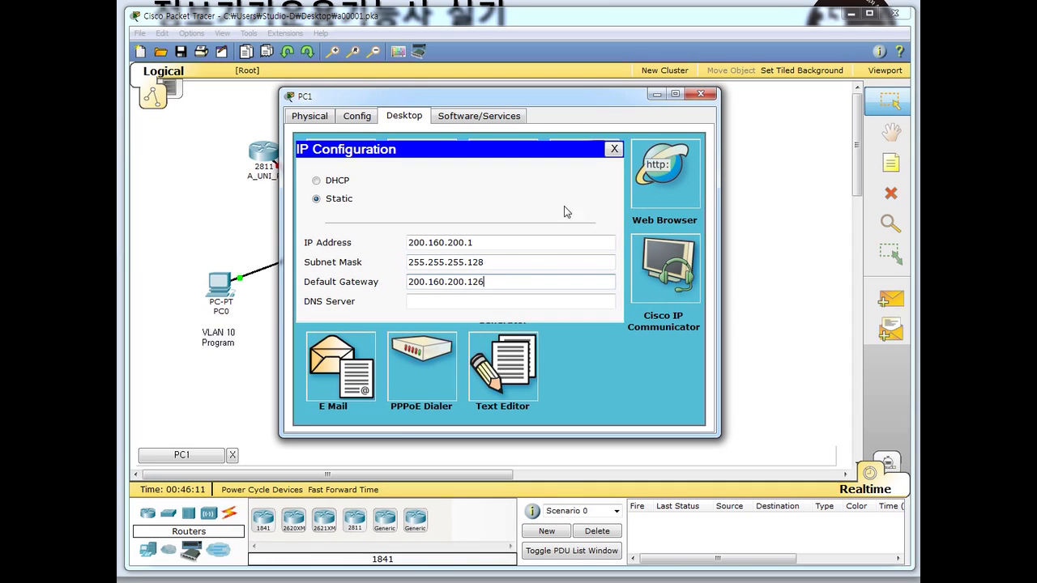
{"action": "left_click", "coordinate": [614, 149]}
{"action": "left_click", "coordinate": [701, 93]}
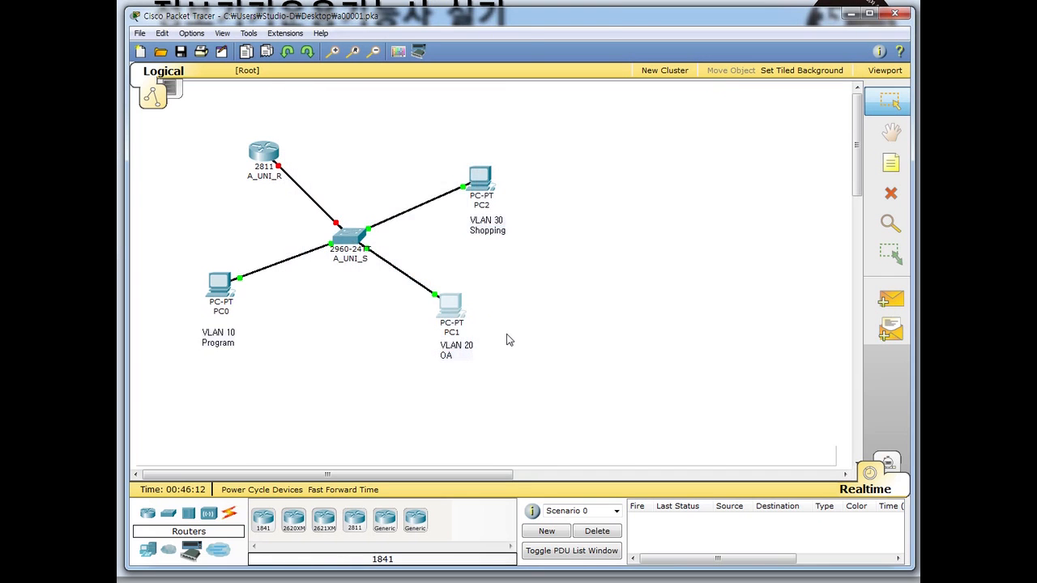
- Check PC2's existing IP configuration, then open router A_UNI_R's CLI
{"action": "left_click", "coordinate": [495, 195]}
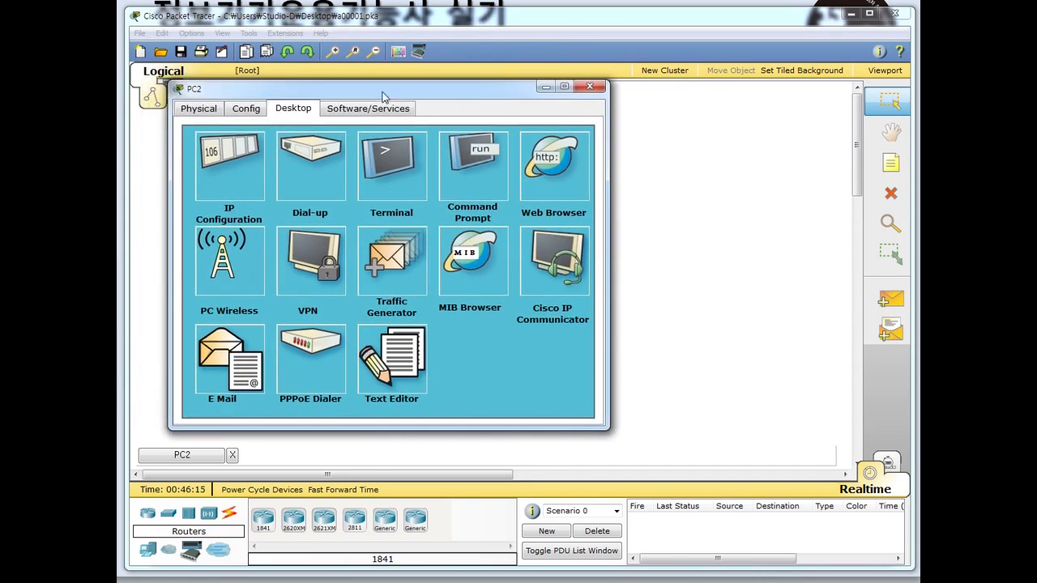
{"action": "left_click", "coordinate": [260, 173]}
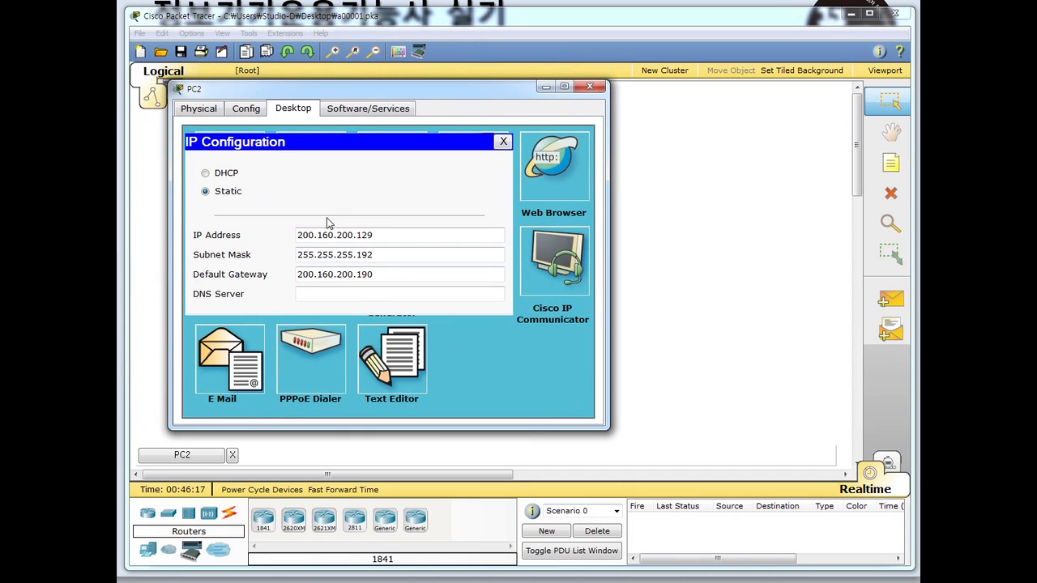
{"action": "left_click", "coordinate": [596, 86]}
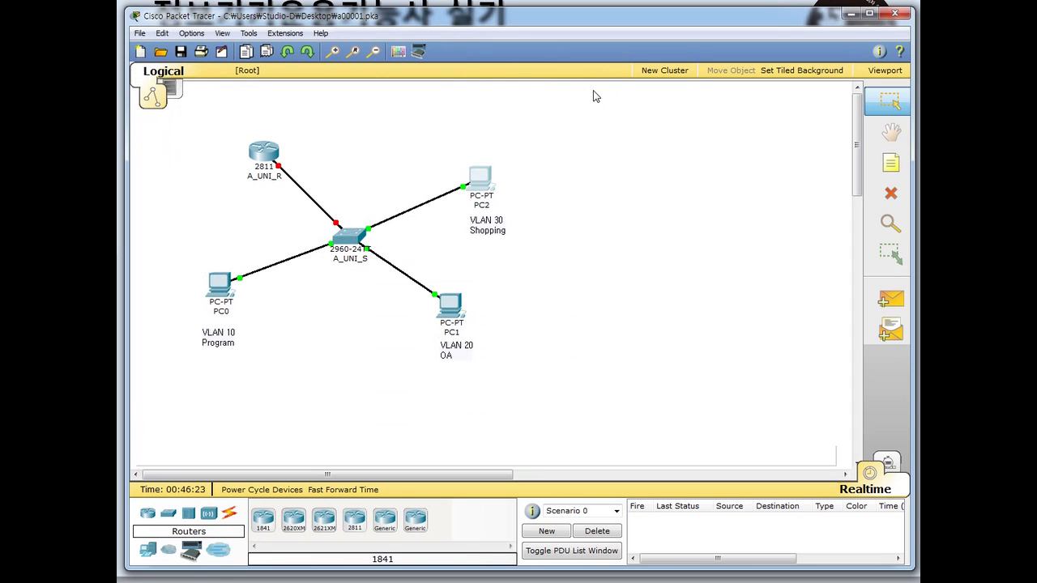
{"action": "mouse_move", "coordinate": [334, 253]}
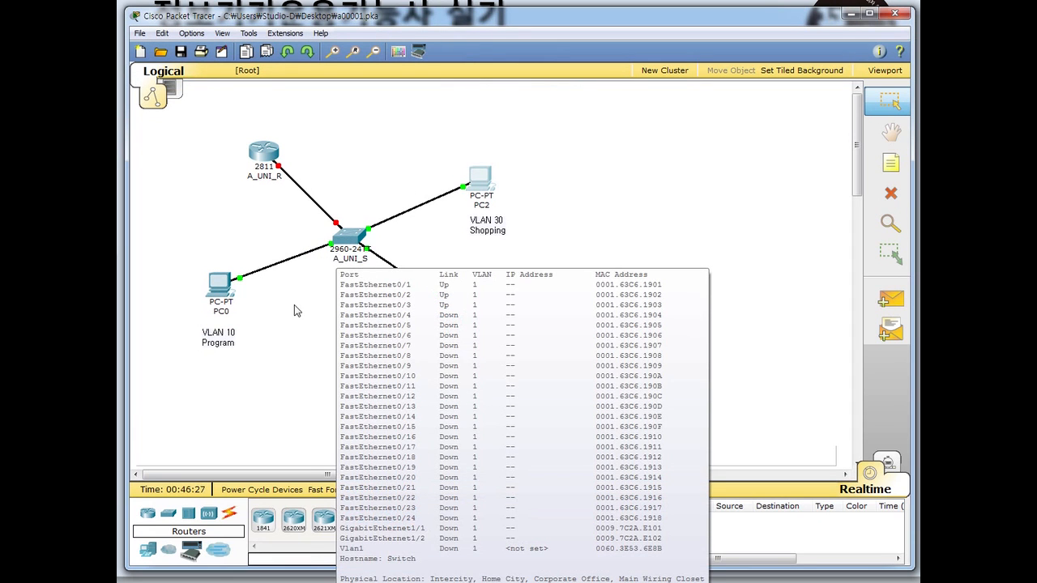
{"action": "left_click", "coordinate": [264, 151]}
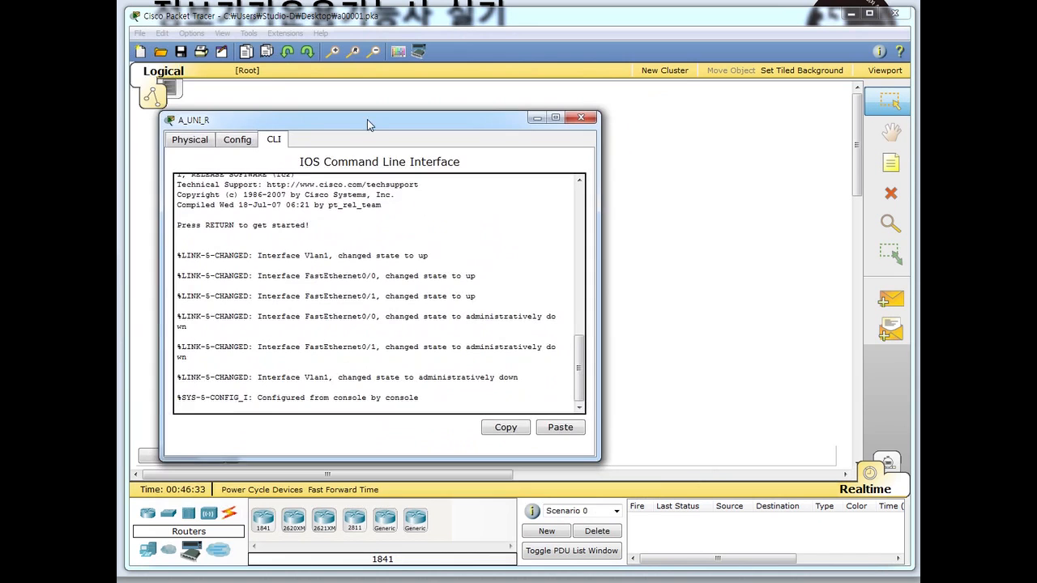
{"action": "left_click_drag", "start_coordinate": [359, 123], "coordinate": [335, 82]}
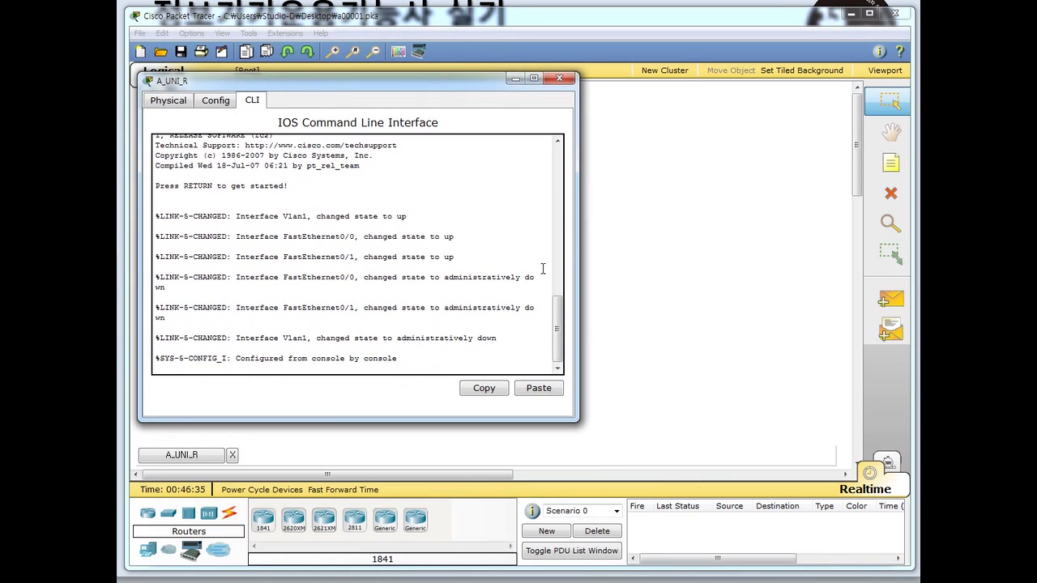
{"action": "left_click_drag", "start_coordinate": [288, 79], "coordinate": [344, 94]}
{"action": "left_click", "coordinate": [225, 120]}
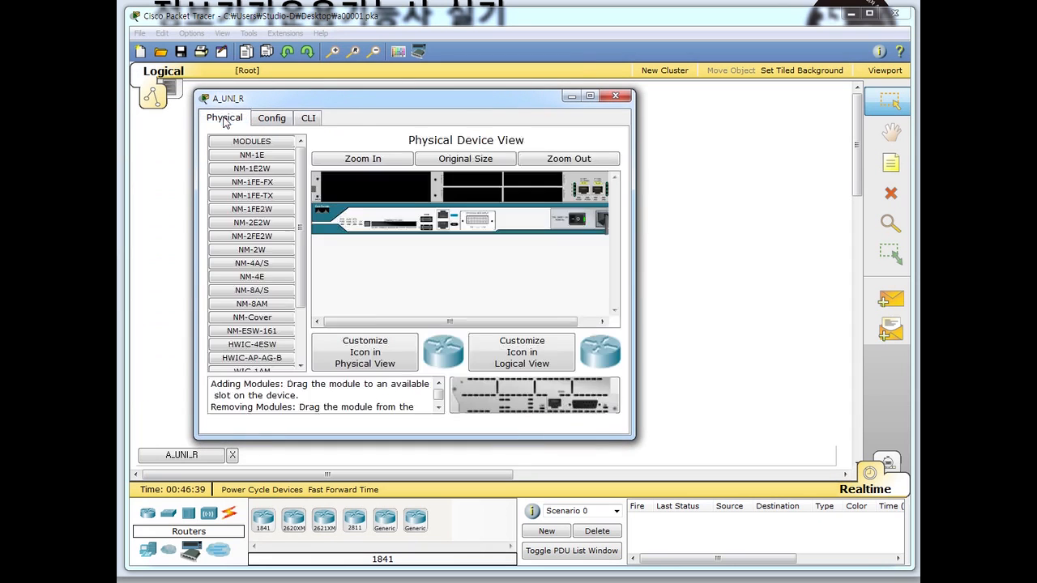
{"action": "left_click", "coordinate": [272, 121]}
{"action": "left_click", "coordinate": [309, 119]}
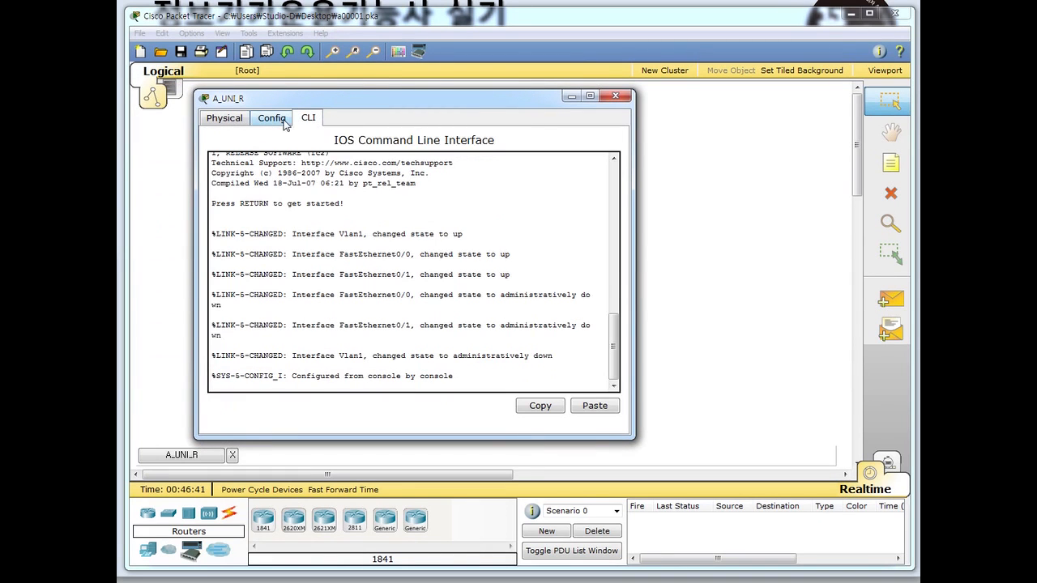
{"action": "left_click", "coordinate": [273, 120]}
{"action": "left_click", "coordinate": [216, 121]}
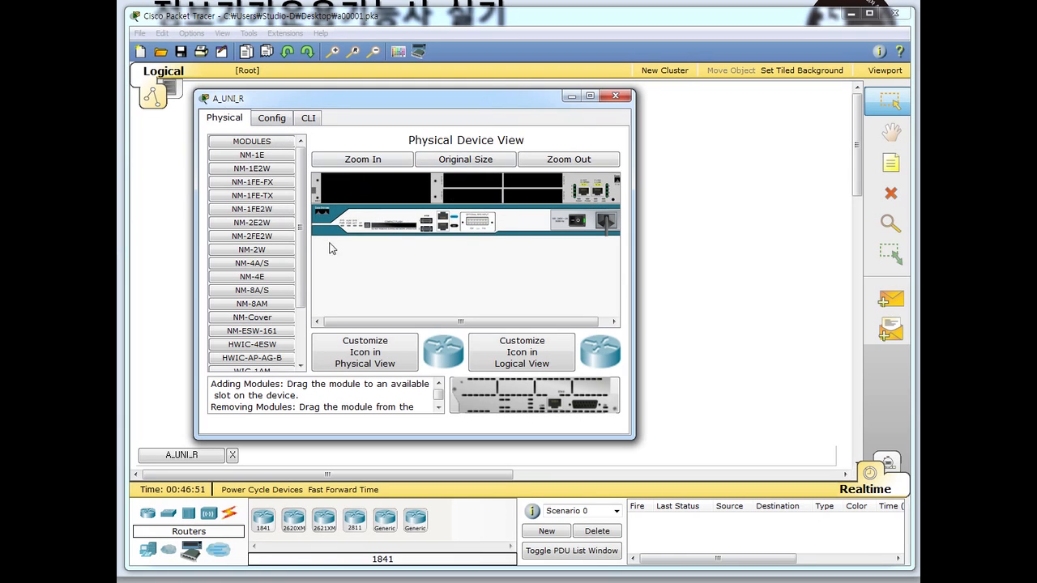
{"action": "scroll", "coordinate": [300, 283], "scroll_direction": "down", "scroll_amount": 1}
{"action": "left_click_drag", "start_coordinate": [268, 330], "coordinate": [478, 226]}
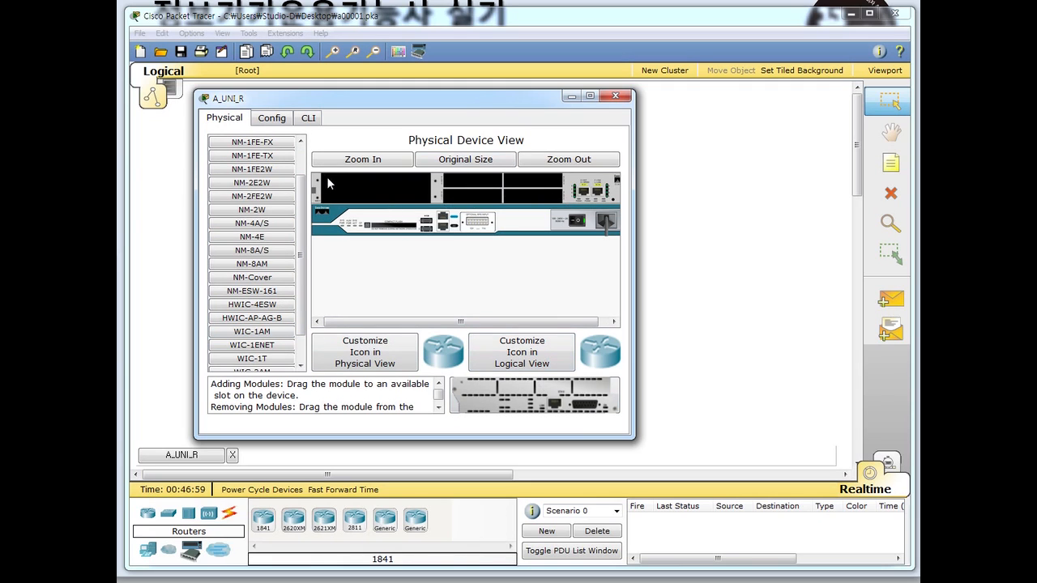
{"action": "left_click", "coordinate": [277, 120]}
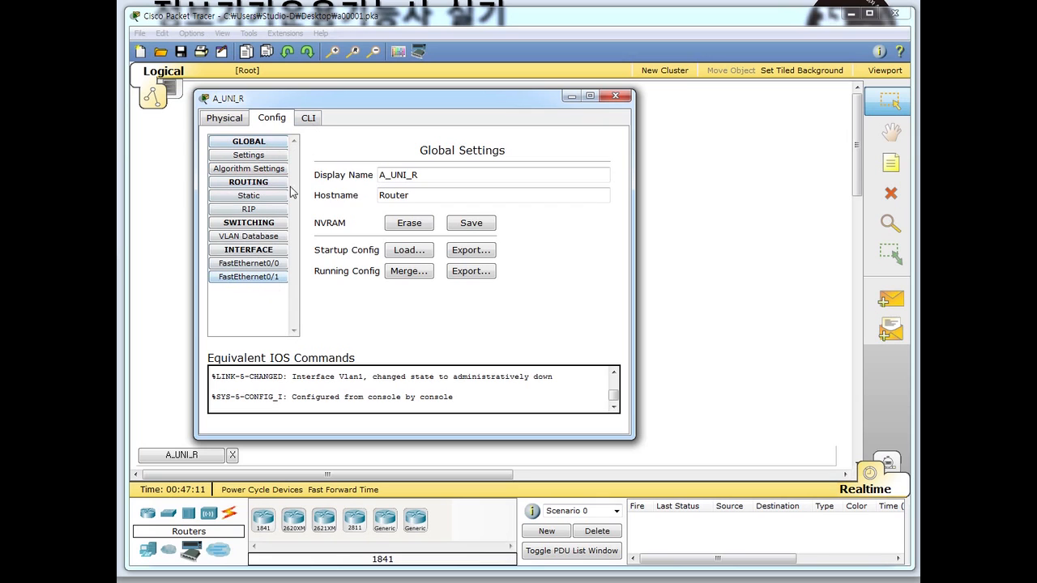
{"action": "left_click", "coordinate": [307, 118]}
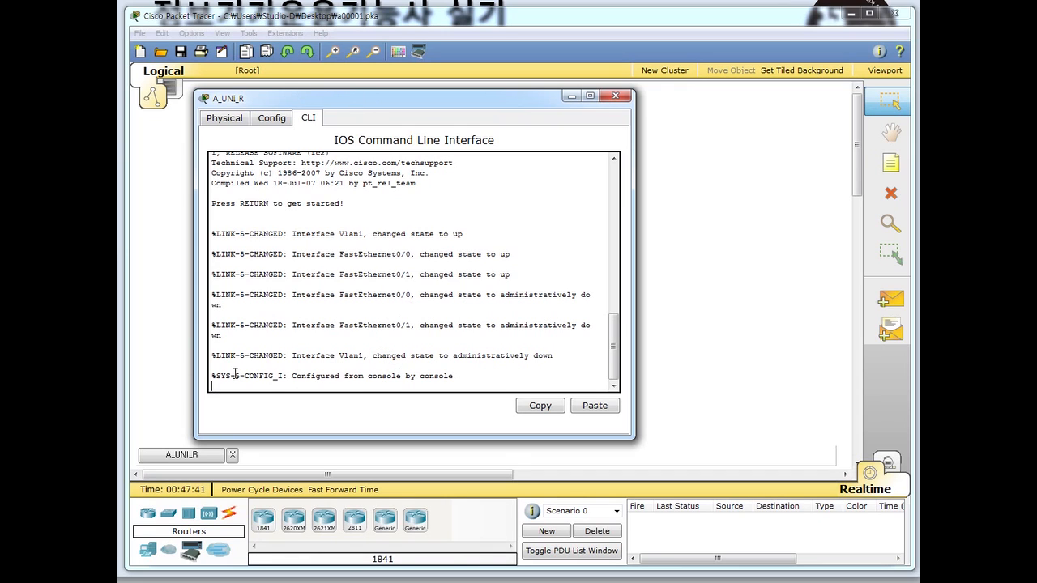
- Wake the A_UNI_R console to a Router> prompt and move its window up and right
{"action": "key", "text": "Return"}
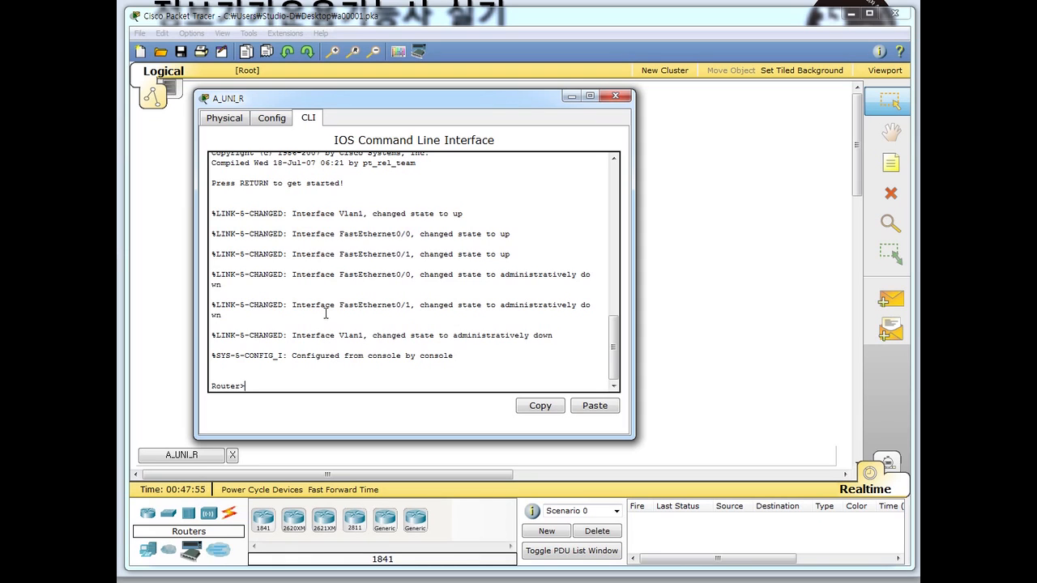
{"action": "left_click_drag", "start_coordinate": [252, 387], "coordinate": [211, 396]}
{"action": "left_click", "coordinate": [254, 387]}
{"action": "left_click_drag", "start_coordinate": [405, 98], "coordinate": [420, 103]}
{"action": "left_click_drag", "start_coordinate": [593, 197], "coordinate": [592, 196]}
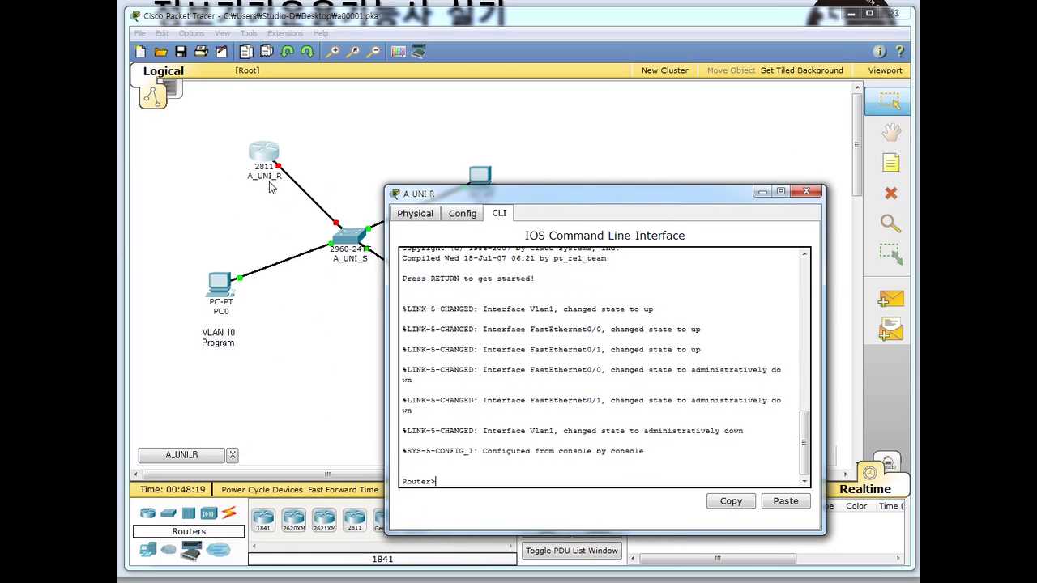
{"action": "left_click_drag", "start_coordinate": [480, 195], "coordinate": [524, 105]}
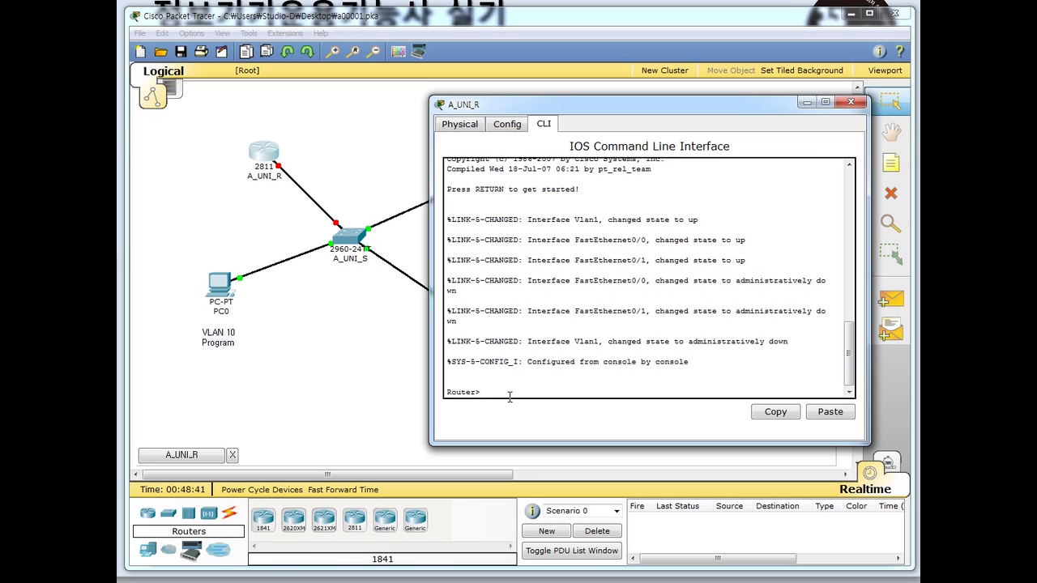
- Enter privileged mode with enable and list flash contents with dir
{"action": "type", "text": "enable"}
{"action": "key", "text": "Return"}
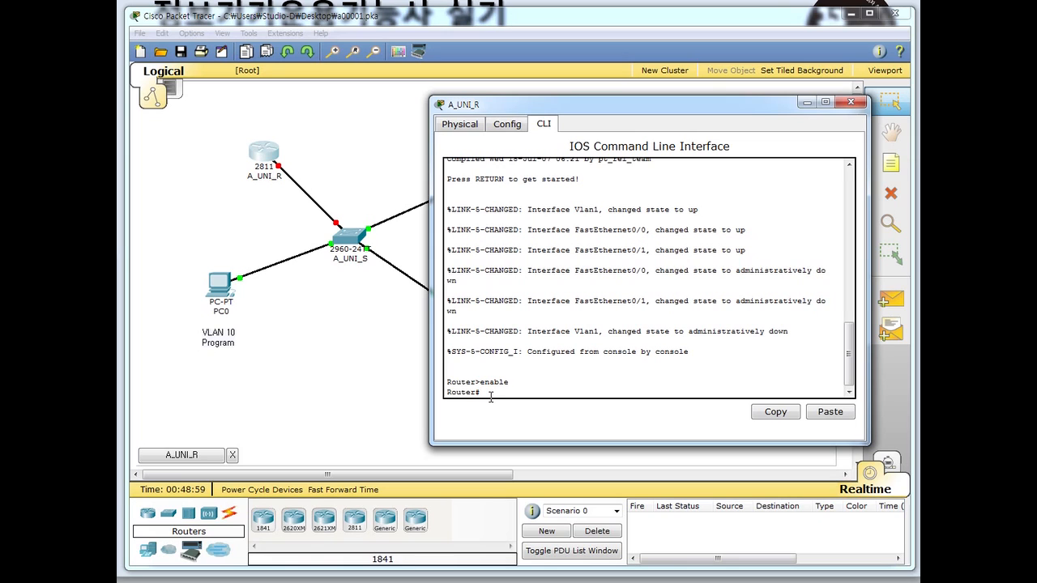
{"action": "type", "text": "dir"}
{"action": "key", "text": "Return"}
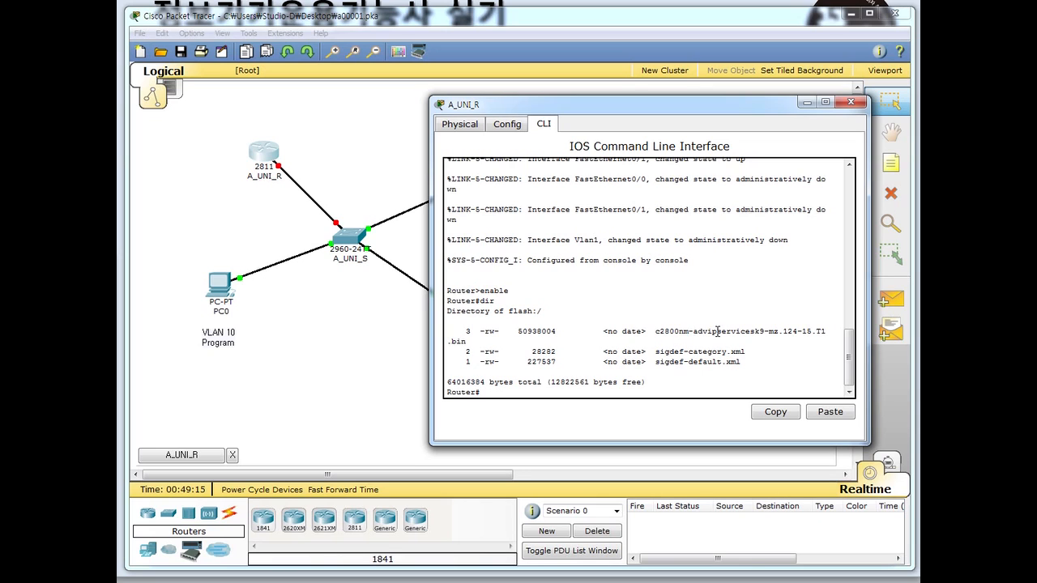
{"action": "left_click_drag", "start_coordinate": [736, 332], "coordinate": [783, 333]}
- Highlight the IOS image file name in the flash listing
{"action": "left_click", "coordinate": [807, 332]}
{"action": "left_click_drag", "start_coordinate": [653, 332], "coordinate": [766, 334]}
{"action": "left_click", "coordinate": [766, 334]}
- List the privileged exec commands with ? and page through to the Router# prompt
{"action": "type", "text": "?"}
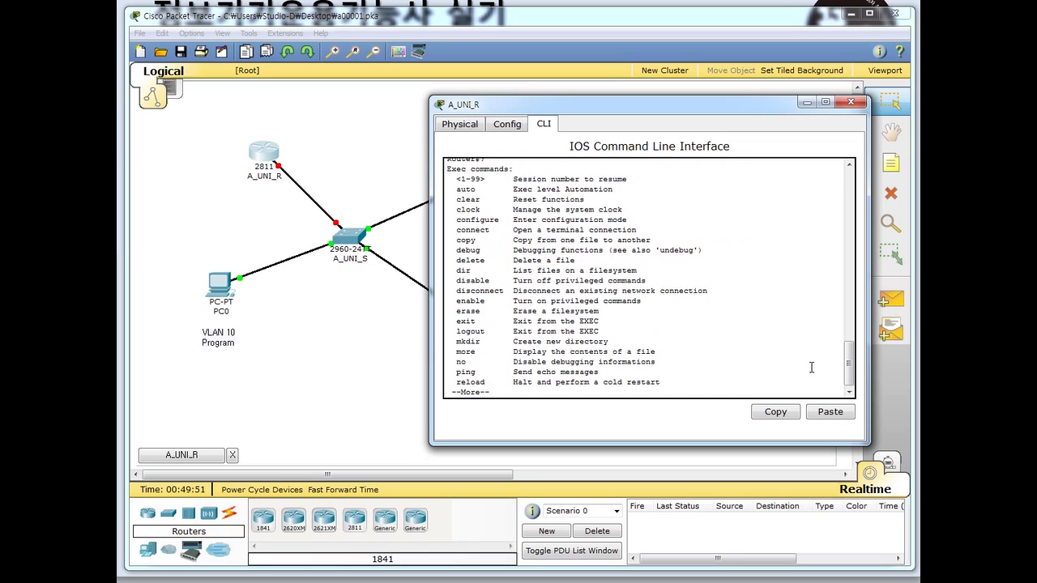
{"action": "scroll", "coordinate": [850, 372], "scroll_direction": "up", "scroll_amount": 1}
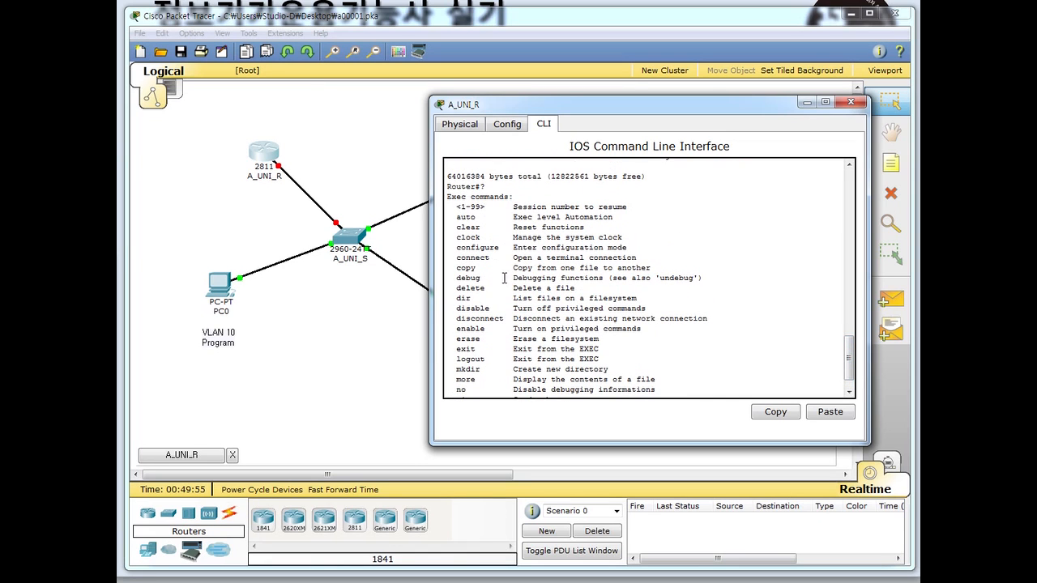
{"action": "left_click_drag", "start_coordinate": [469, 209], "coordinate": [469, 237]}
{"action": "left_click", "coordinate": [477, 268]}
{"action": "left_click_drag", "start_coordinate": [481, 285], "coordinate": [477, 338]}
{"action": "left_click_drag", "start_coordinate": [848, 360], "coordinate": [850, 381]}
{"action": "left_click_drag", "start_coordinate": [455, 270], "coordinate": [546, 273]}
{"action": "left_click", "coordinate": [546, 276]}
{"action": "left_click_drag", "start_coordinate": [637, 274], "coordinate": [594, 277]}
{"action": "left_click", "coordinate": [525, 276]}
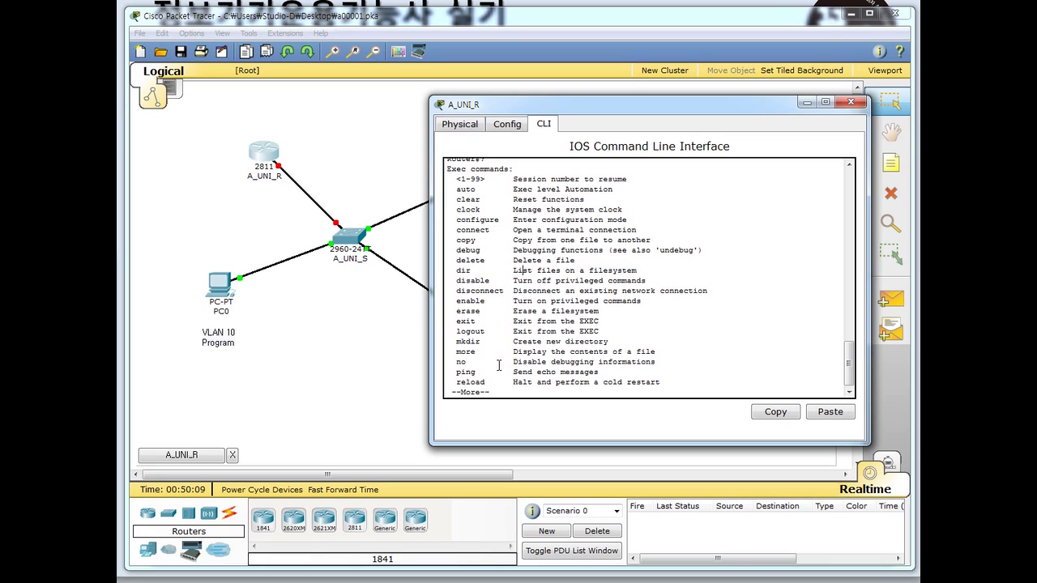
{"action": "key", "text": "Return"}
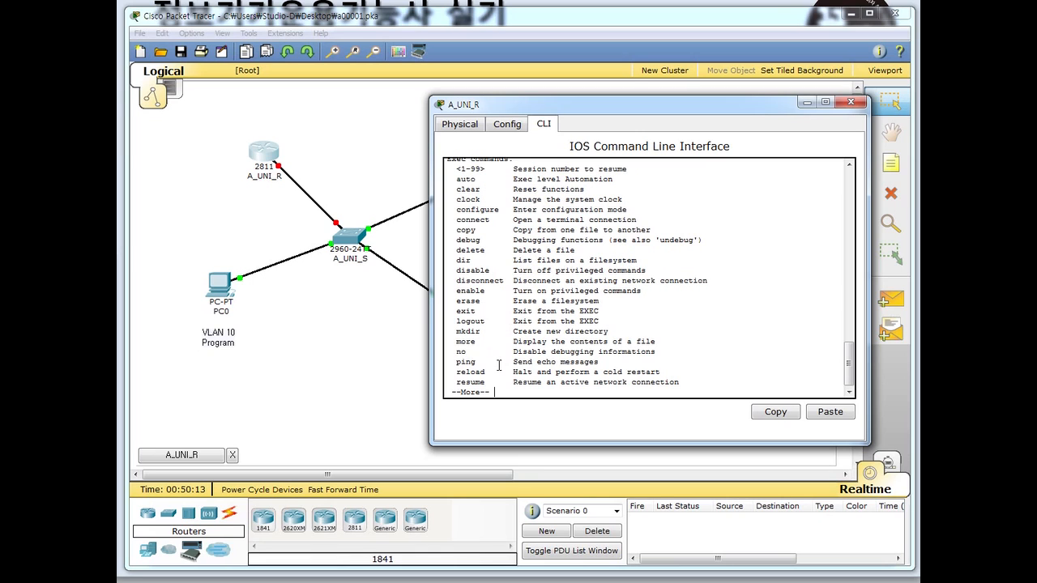
{"action": "key", "text": "space"}
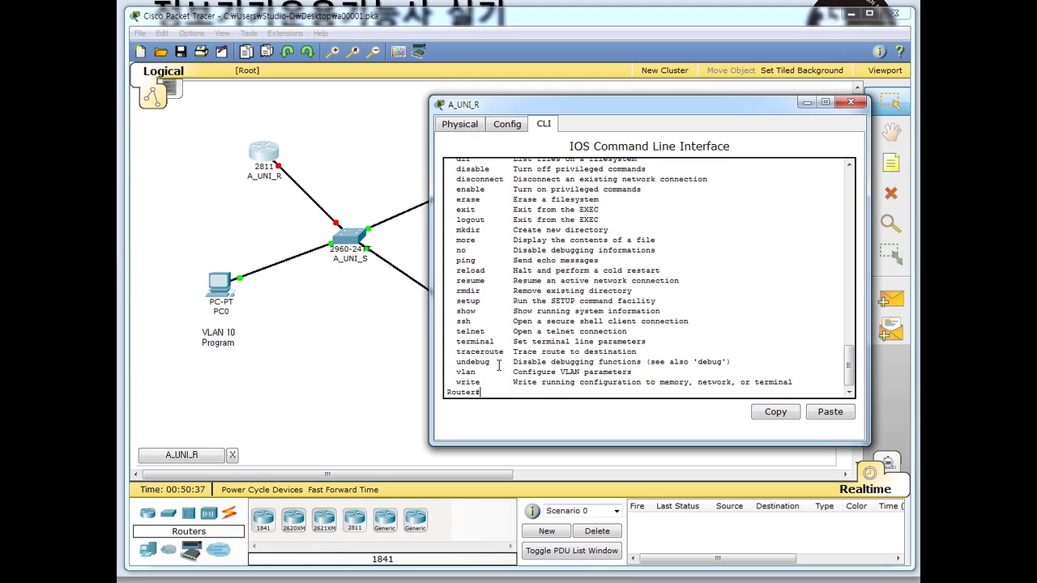
- Scroll back and highlight the configure command's description in the help list
{"action": "scroll", "coordinate": [522, 296], "scroll_direction": "up", "scroll_amount": 3}
{"action": "scroll", "coordinate": [523, 296], "scroll_direction": "up", "scroll_amount": 3}
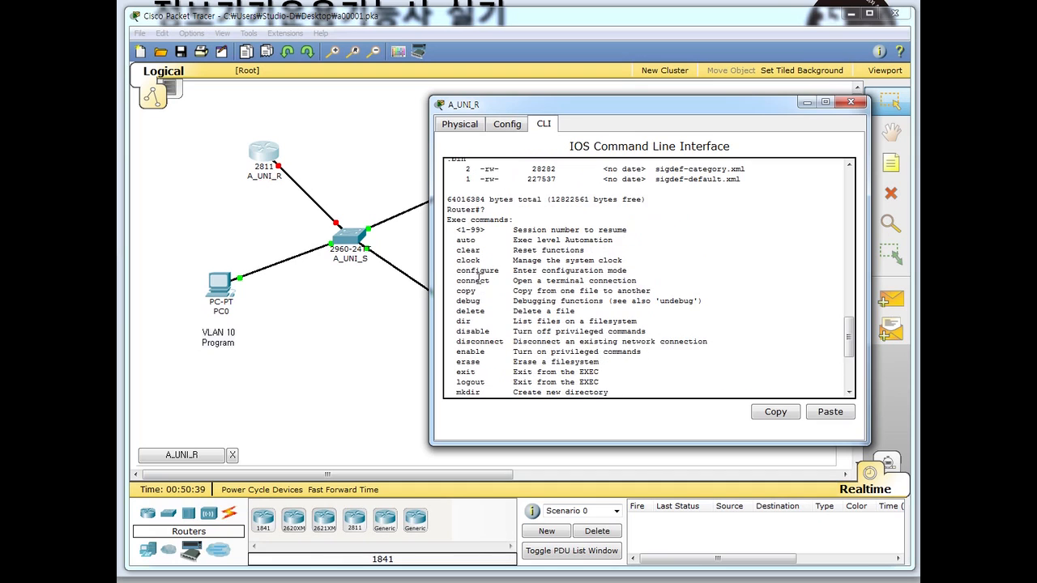
{"action": "left_click_drag", "start_coordinate": [470, 270], "coordinate": [619, 281]}
{"action": "left_click_drag", "start_coordinate": [617, 280], "coordinate": [521, 279]}
{"action": "left_click", "coordinate": [641, 272]}
{"action": "left_click", "coordinate": [521, 277]}
{"action": "scroll", "coordinate": [522, 276], "scroll_direction": "down", "scroll_amount": 5}
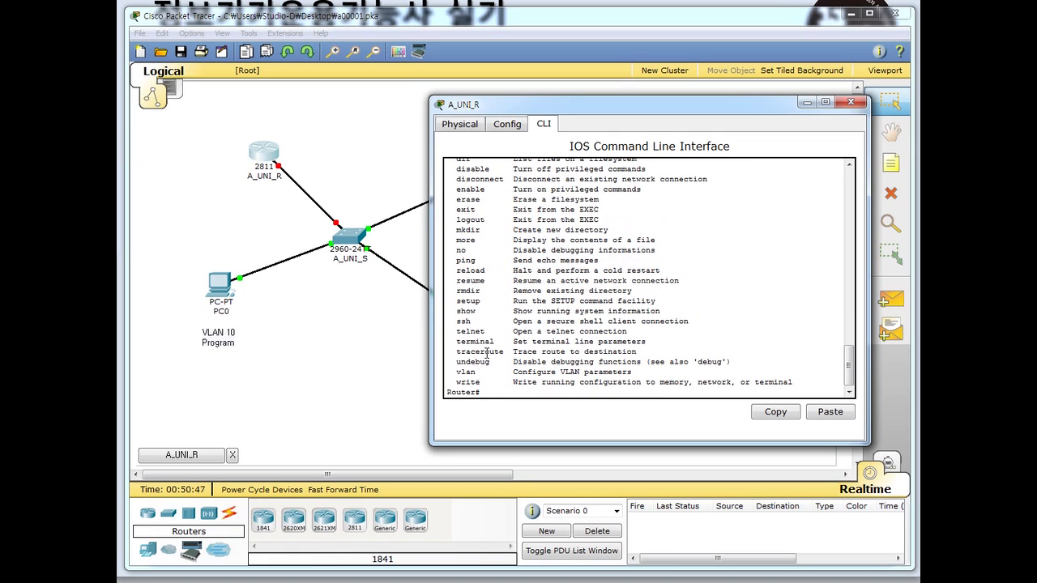
- Type conf at the Router# prompt
{"action": "type", "text": "conf"}
{"action": "scroll", "coordinate": [554, 341], "scroll_direction": "up", "scroll_amount": 4}
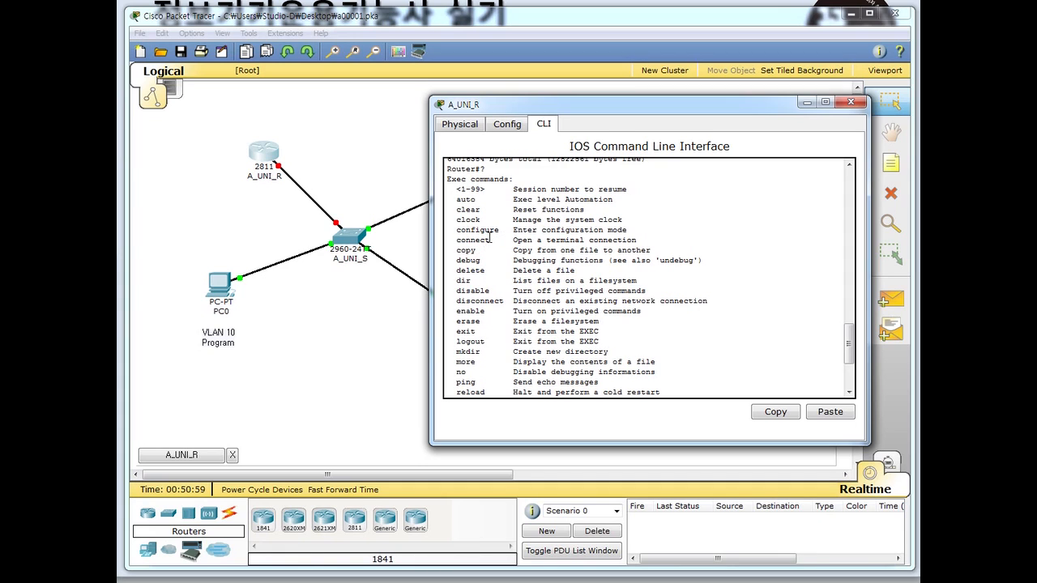
{"action": "scroll", "coordinate": [519, 344], "scroll_direction": "down", "scroll_amount": 3}
{"action": "scroll", "coordinate": [520, 343], "scroll_direction": "down", "scroll_amount": 2}
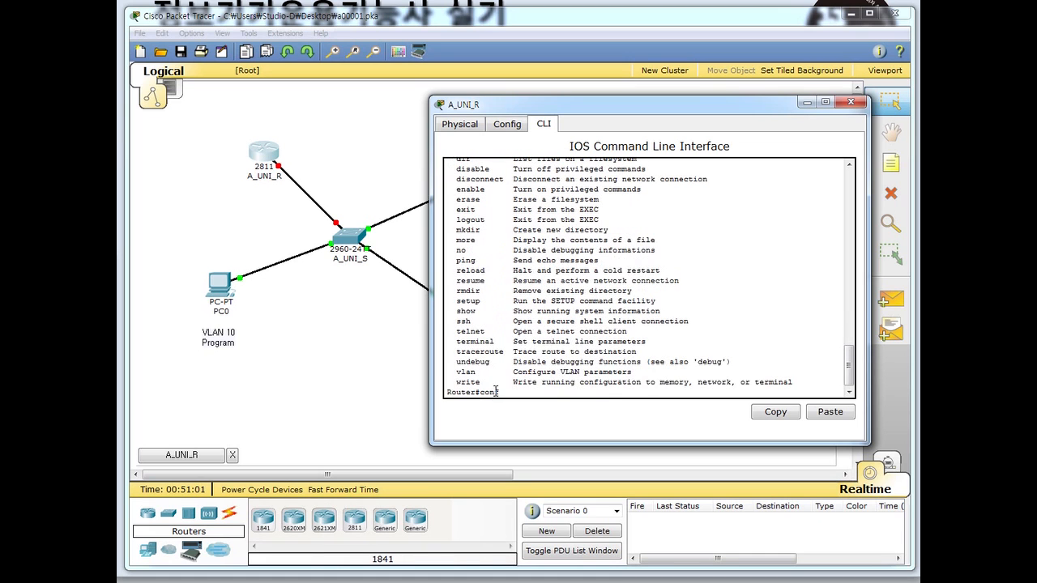
{"action": "scroll", "coordinate": [485, 303], "scroll_direction": "up", "scroll_amount": 4}
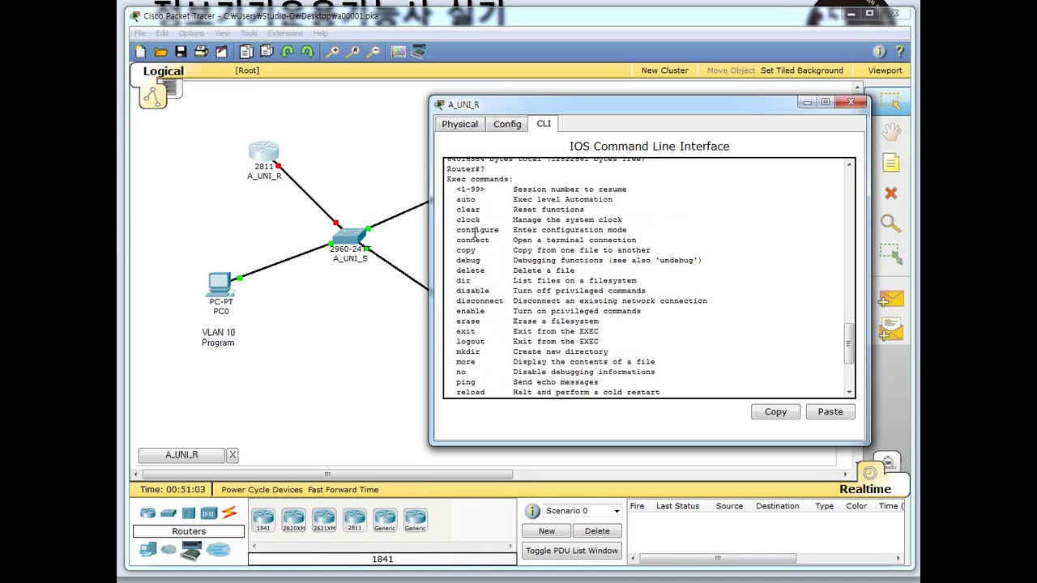
- Enter global configuration mode with conf ter
{"action": "type", "text": "conf"}
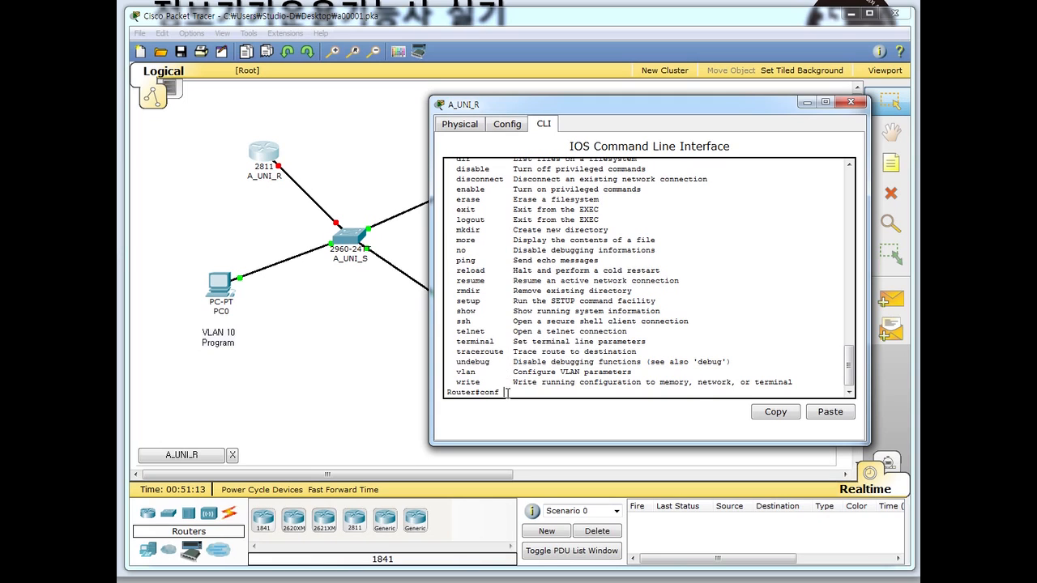
{"action": "type", "text": "ter"}
{"action": "type", "text": "mi"}
{"action": "key", "text": "BackSpace"}
{"action": "key", "text": "BackSpace"}
{"action": "key", "text": "Return"}
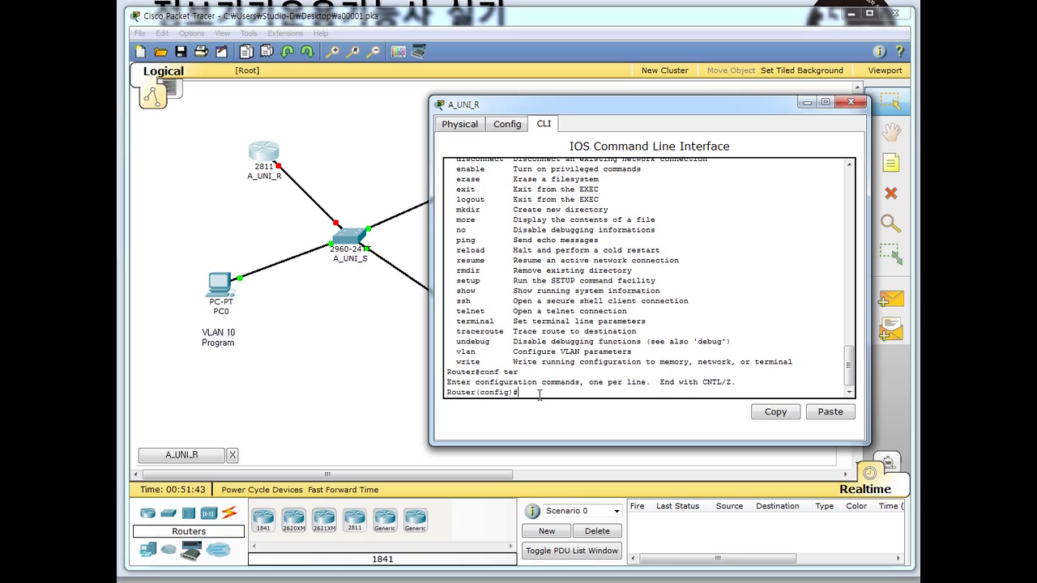
- Rename the router to A_Uni_R with the hostname command
{"action": "type", "text": "hostname A_Uni_R"}
{"action": "key", "text": "Return"}
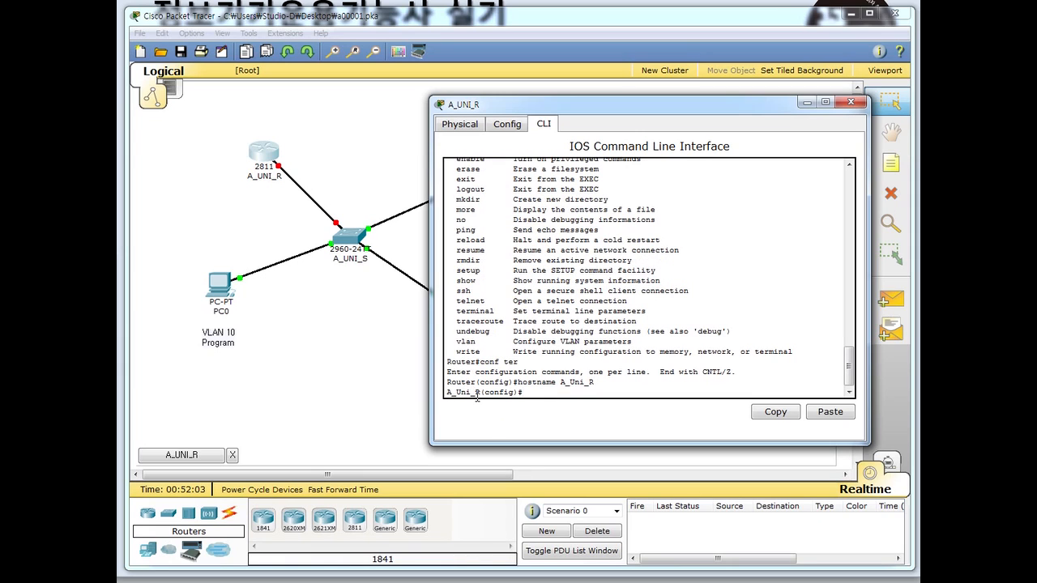
{"action": "left_click_drag", "start_coordinate": [479, 393], "coordinate": [446, 394]}
- Clear the hostname highlight and scroll to the task requirements slide
{"action": "left_click", "coordinate": [464, 397]}
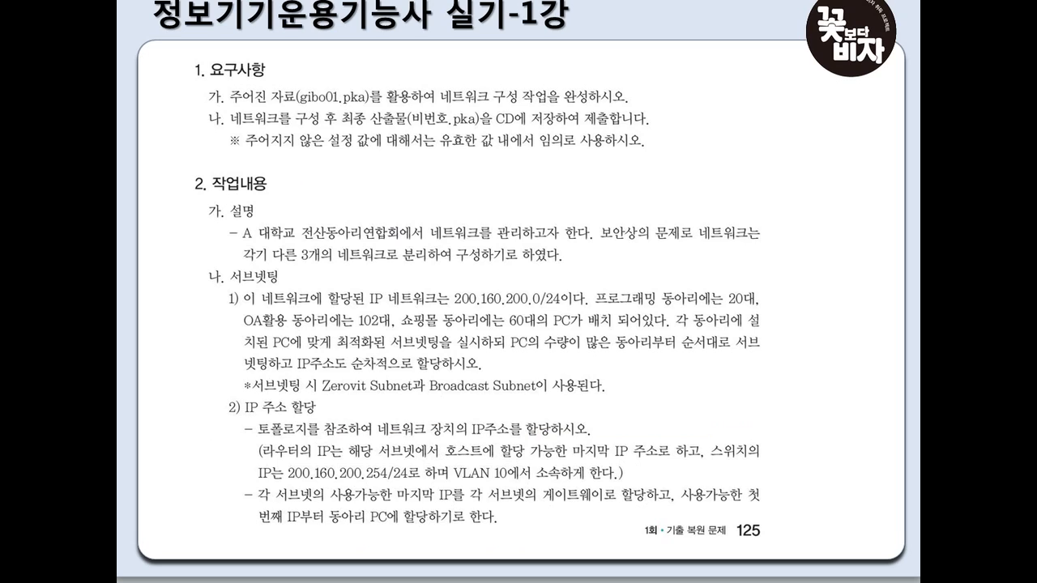
{"action": "scroll", "coordinate": [206, 450], "scroll_direction": "down", "scroll_amount": 1}
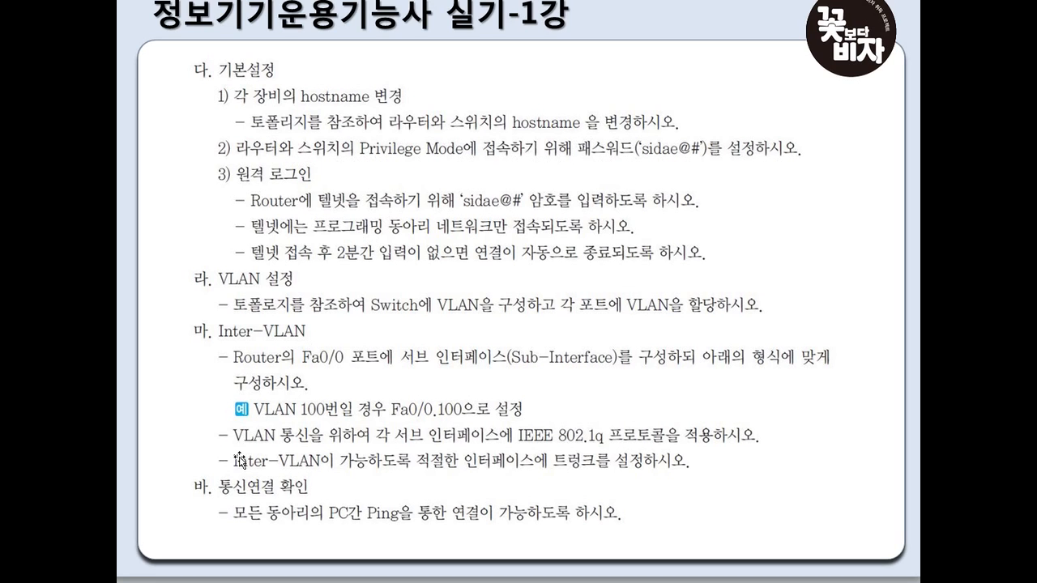
- Set the router's privileged-mode enable password
{"action": "mouse_move", "coordinate": [179, 567]}
{"action": "left_click", "coordinate": [349, 550]}
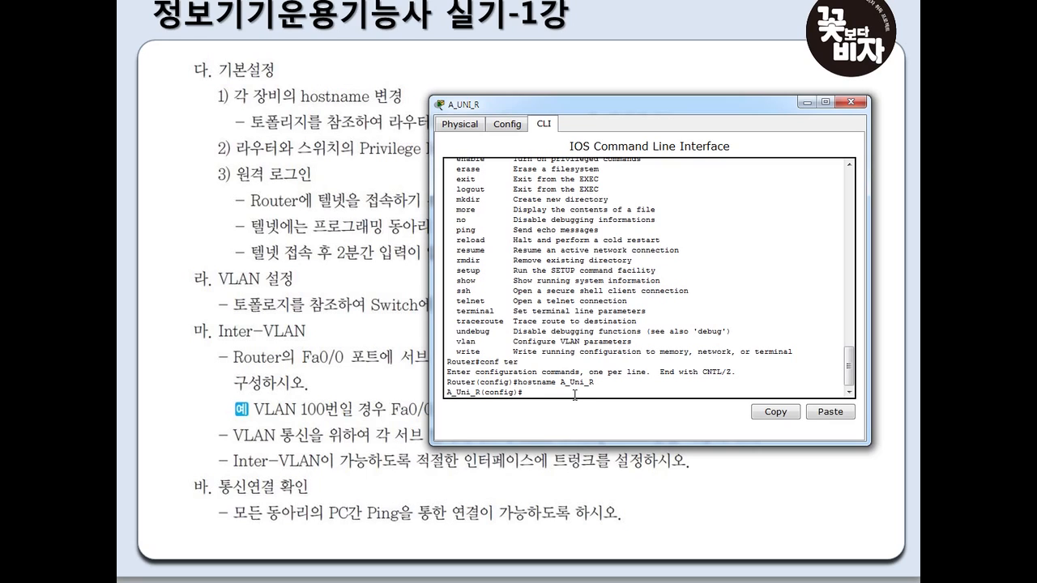
{"action": "key", "text": "Return"}
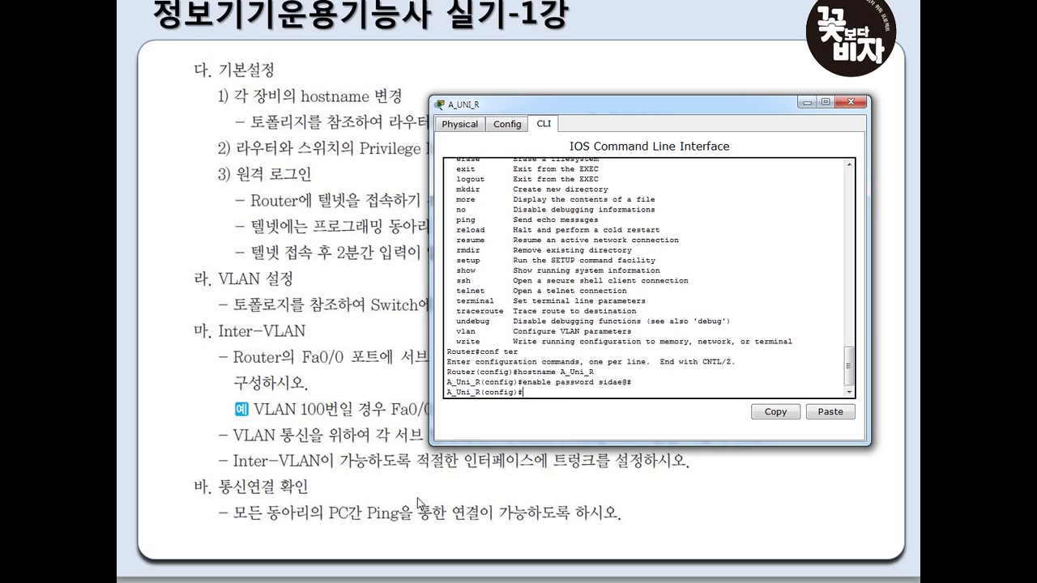
- Enter interface configuration for fa0/0 with int fa0/0
{"action": "mouse_move", "coordinate": [139, 581]}
{"action": "type", "text": "int"}
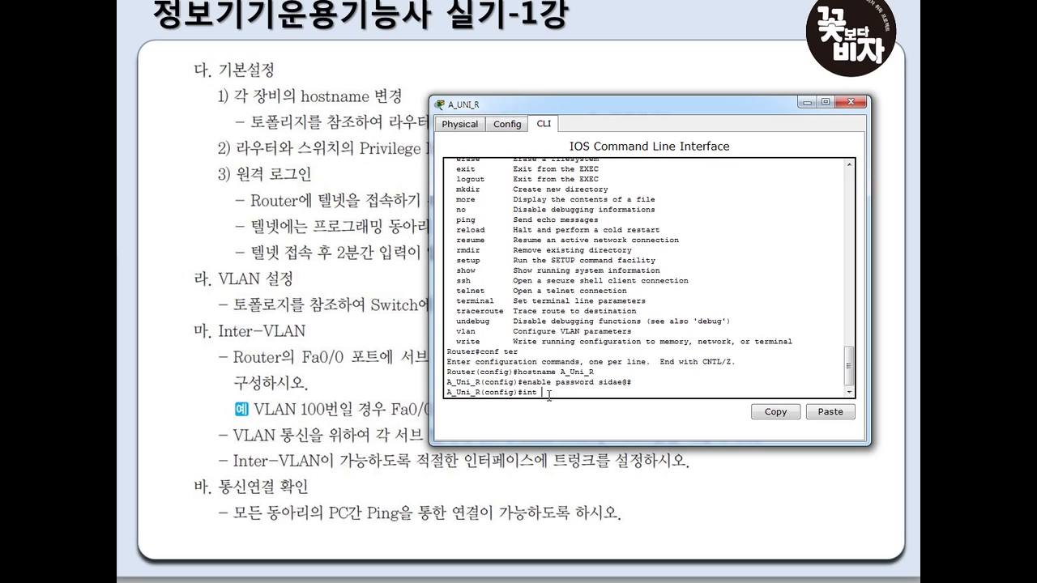
{"action": "type", "text": " fa"}
{"action": "type", "text": "0/0"}
{"action": "key", "text": "Return"}
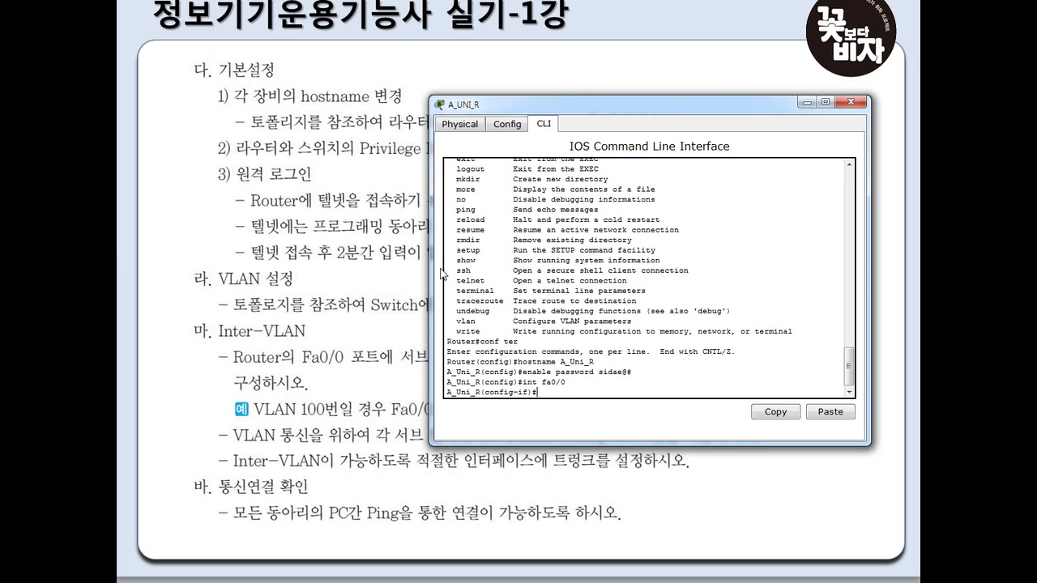
- Return to the A_Uni_R console and enable FastEthernet0/0 with no shut
{"action": "left_click", "coordinate": [243, 582]}
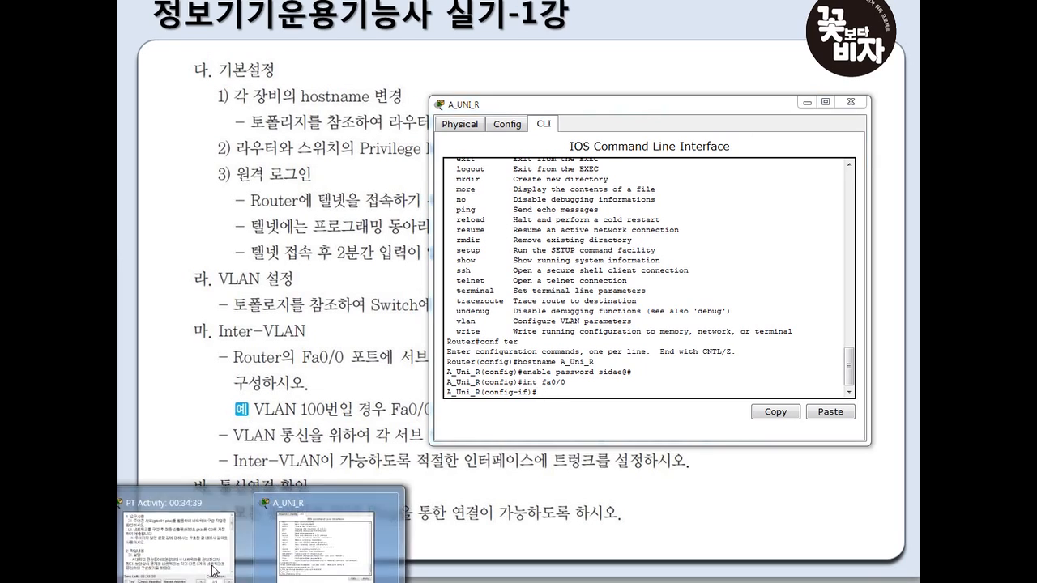
{"action": "left_click", "coordinate": [136, 526]}
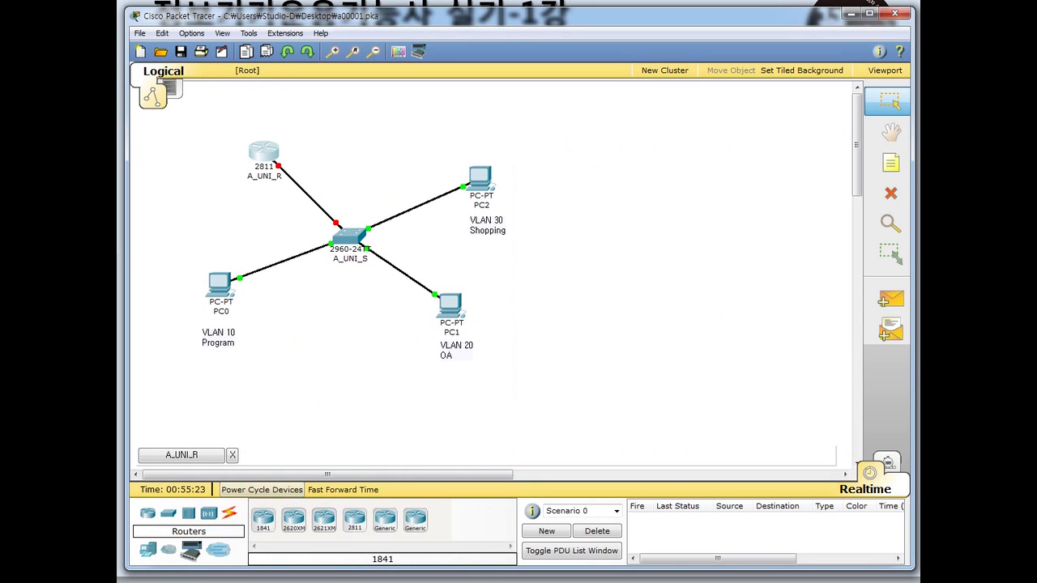
{"action": "mouse_move", "coordinate": [267, 580]}
{"action": "left_click", "coordinate": [334, 558]}
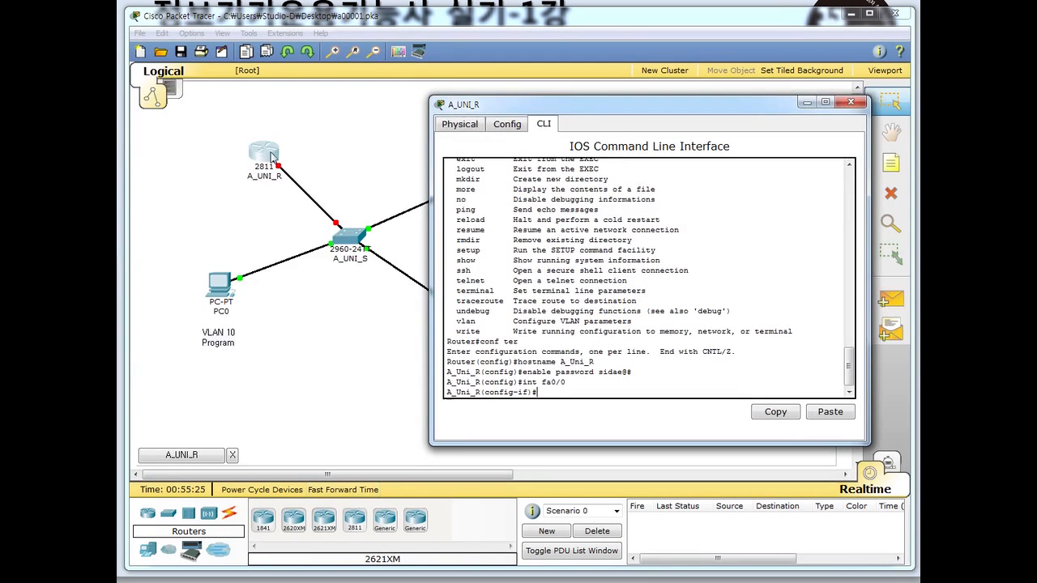
{"action": "left_click_drag", "start_coordinate": [506, 107], "coordinate": [556, 128]}
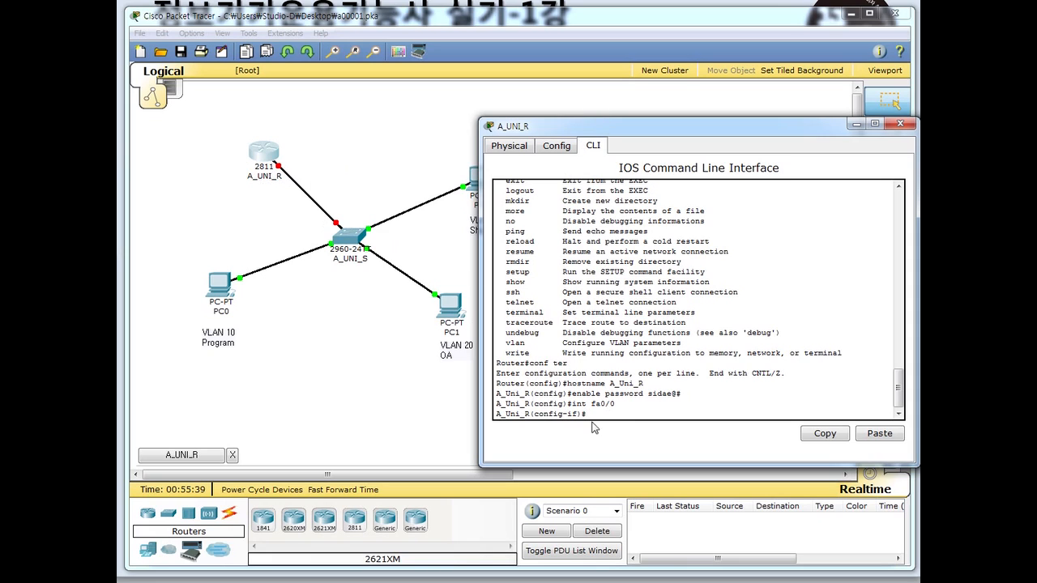
{"action": "type", "text": "no"}
{"action": "type", "text": " shi"}
{"action": "type", "text": "ut"}
{"action": "key", "text": "Return"}
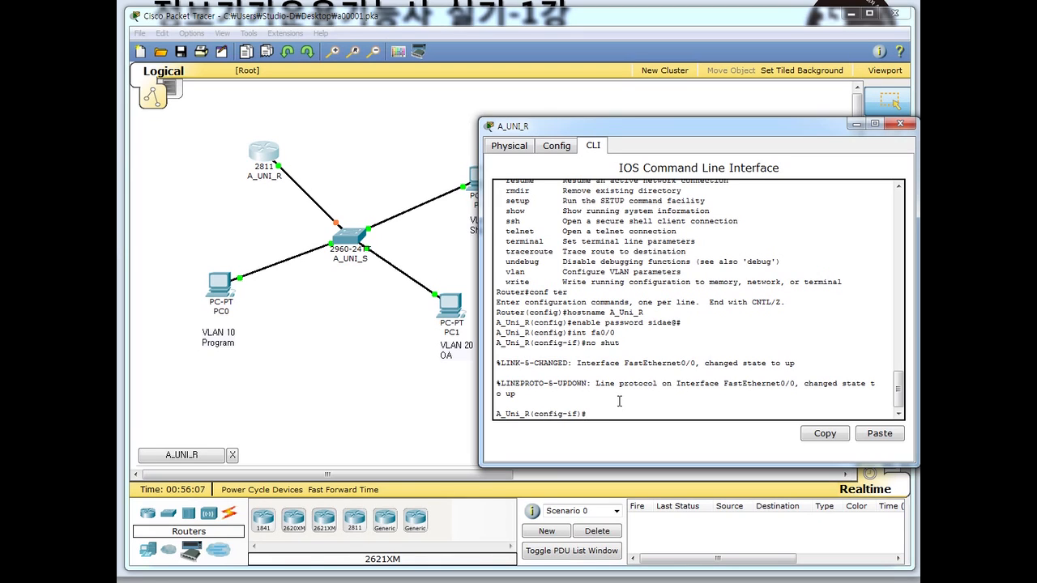
- Type 'int fa0/0.10' at A_Uni_R's interface prompt to start subinterface FastEthernet0/0.10
{"action": "type", "text": "int fa0/0.10"}
- Create subinterface fa0/0.10 and begin its 'en do' 802.1Q encapsulation command for VLAN 10
{"action": "key", "text": "Return"}
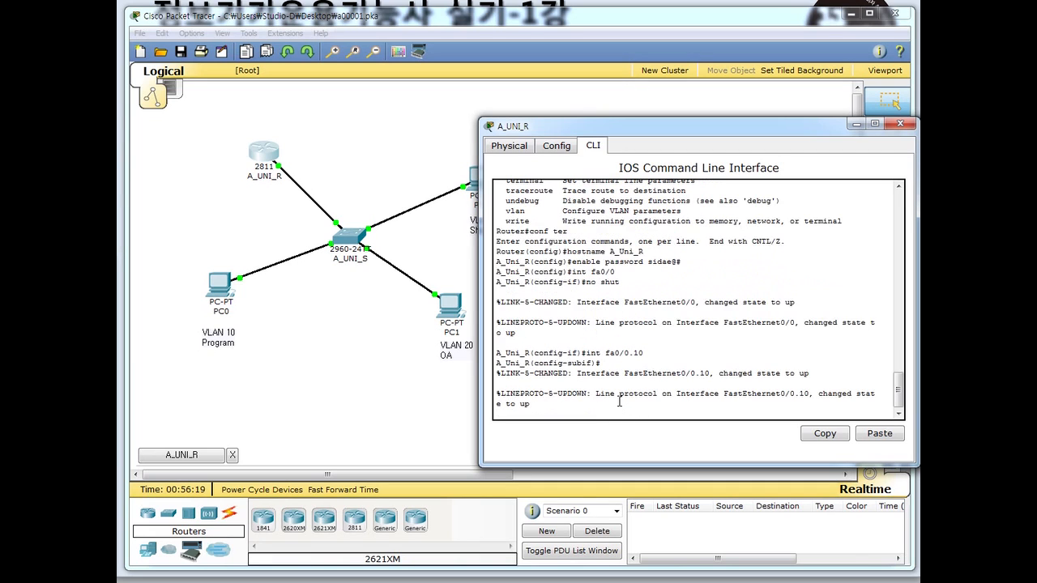
{"action": "key", "text": "Return"}
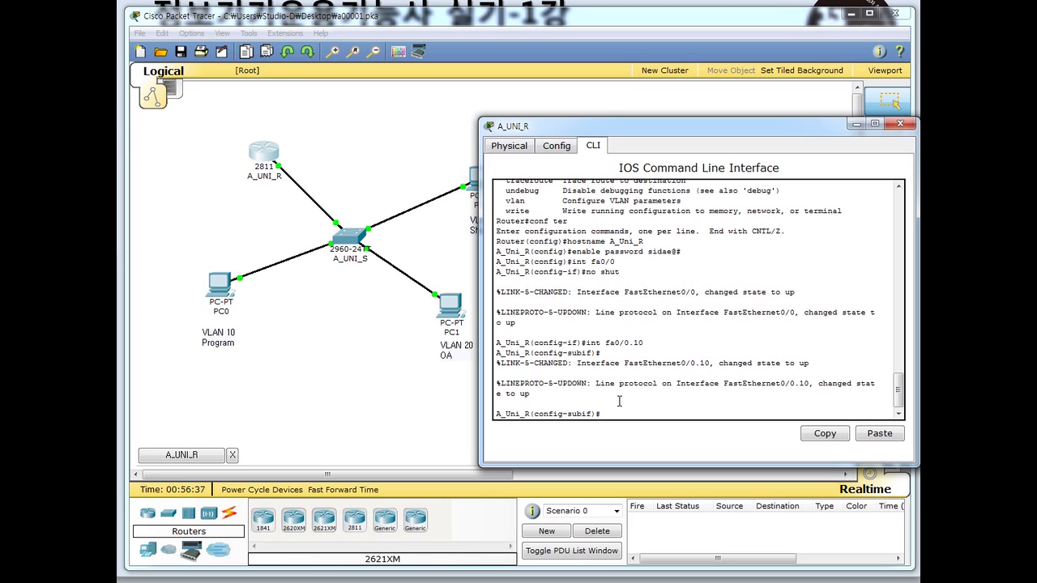
{"action": "type", "text": "en do"}
{"action": "left_click_drag", "start_coordinate": [632, 343], "coordinate": [644, 344]}
- Tag fa0/0.10 for VLAN 10 and address it 200.160.200.222 255.255.255.224
{"action": "left_click", "coordinate": [639, 412]}
{"action": "key", "text": "Return"}
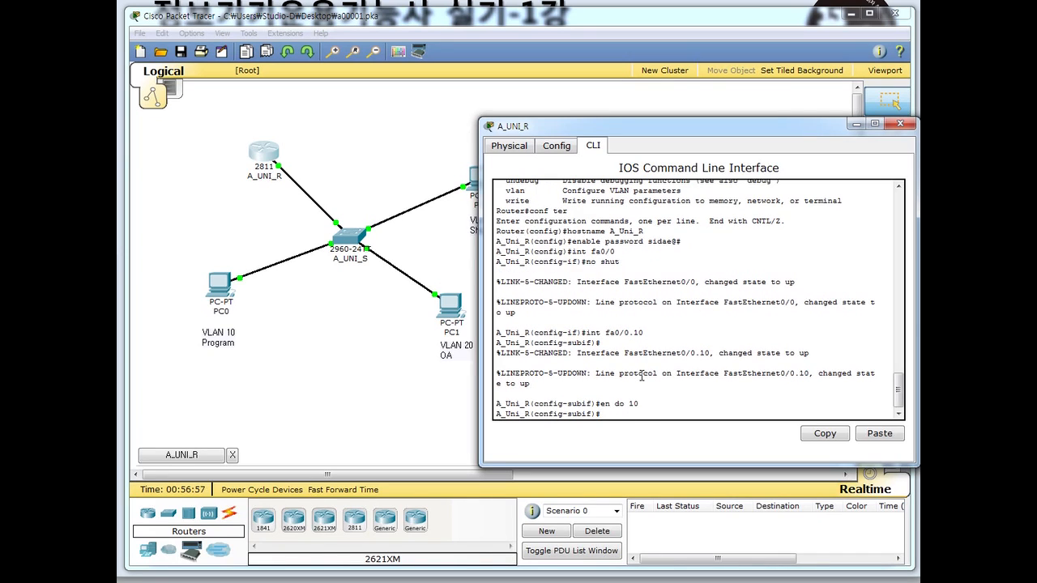
{"action": "type", "text": "ip addr"}
{"action": "type", "text": "200.160.200.222"}
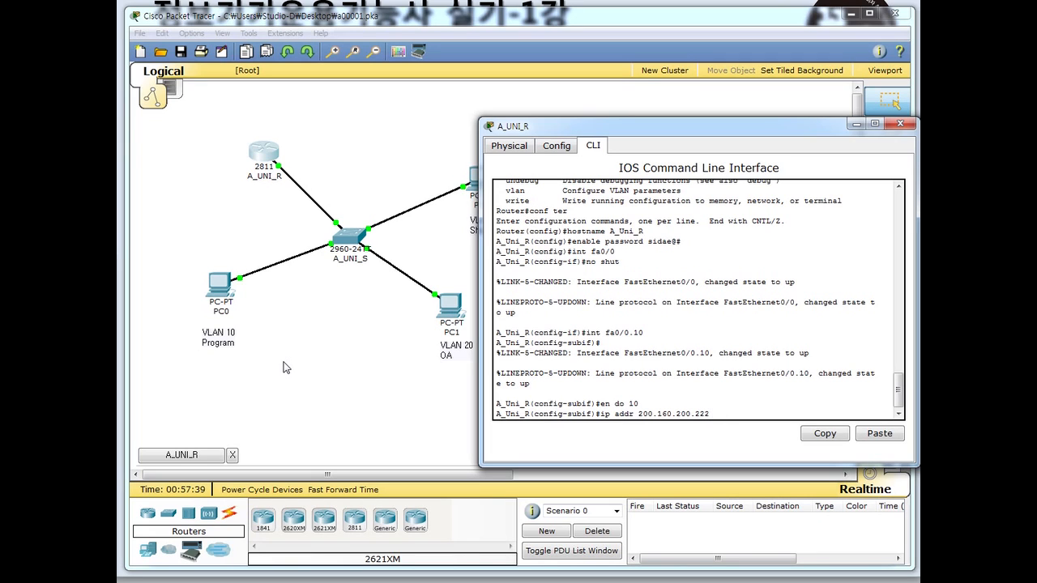
{"action": "type", "text": " 255.255.255.224"}
{"action": "key", "text": "Return"}
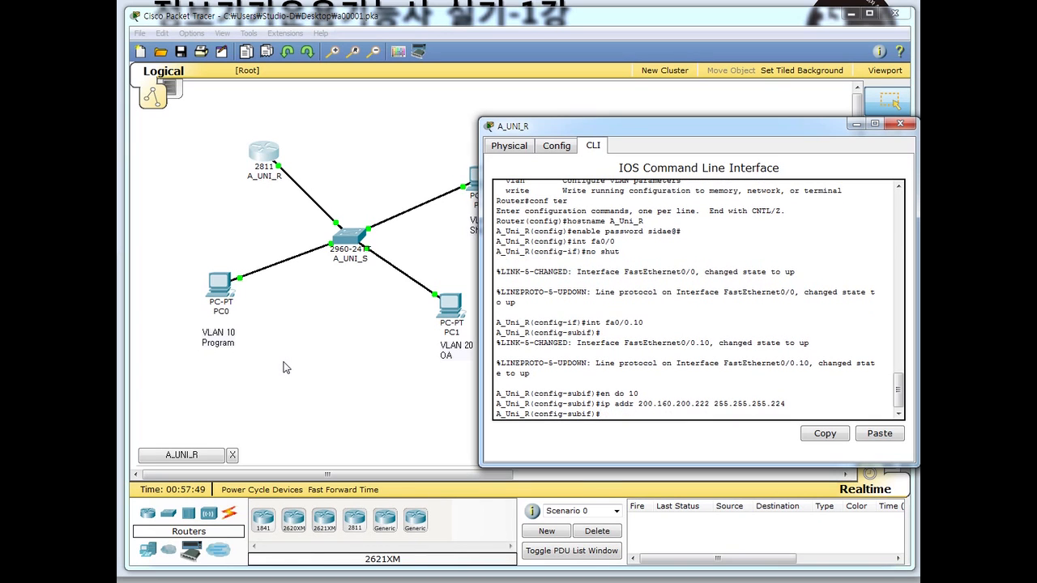
- Check PC0's IP 200.160.200.193, mask 255.255.255.224 and gateway 200.160.200.222, then close PC0
{"action": "left_click", "coordinate": [220, 288]}
{"action": "left_click", "coordinate": [0, 121]}
{"action": "left_click_drag", "start_coordinate": [106, 47], "coordinate": [277, 60]}
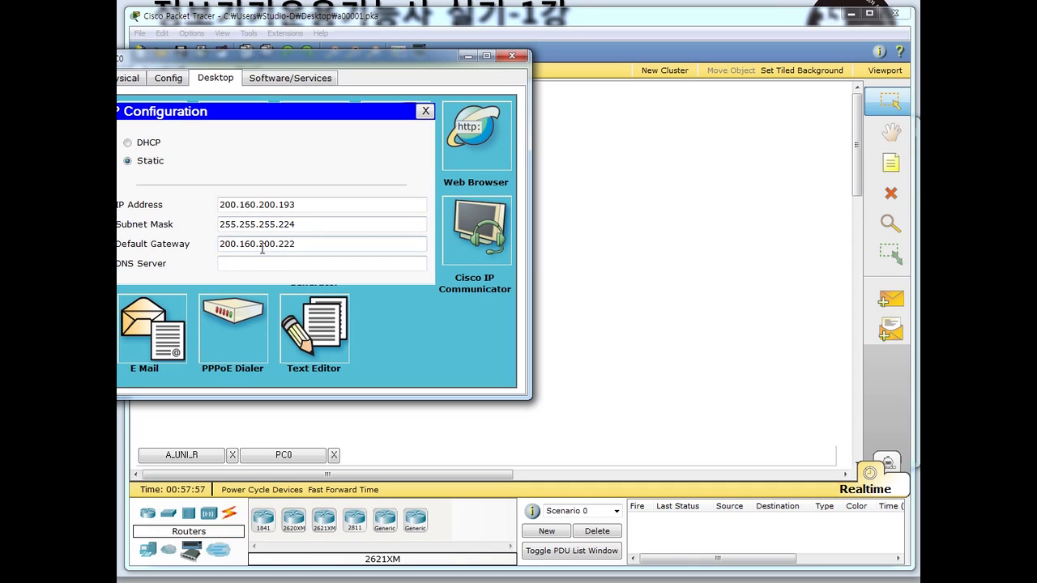
{"action": "left_click", "coordinate": [231, 228]}
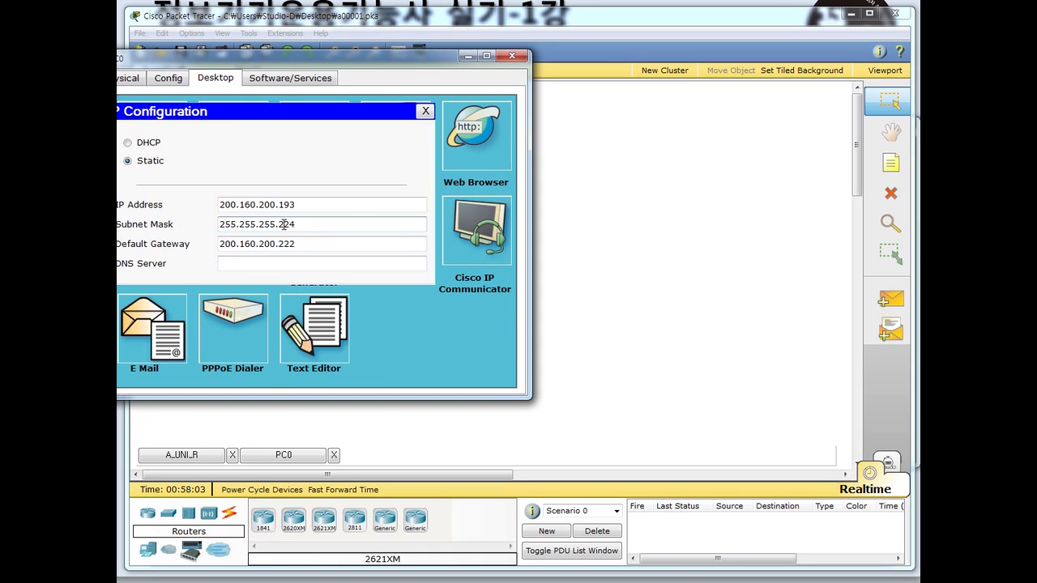
{"action": "left_click", "coordinate": [511, 55]}
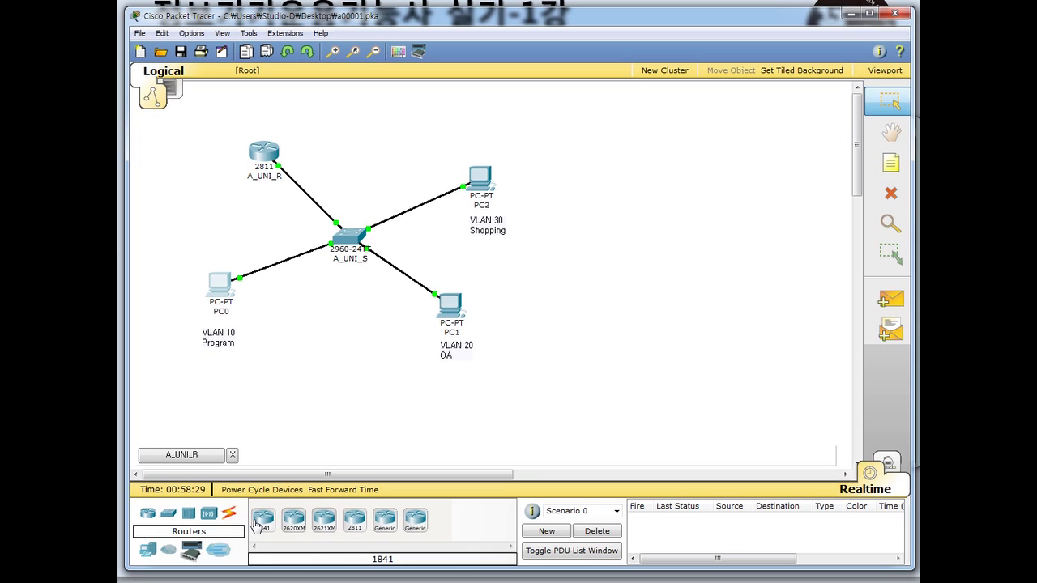
{"action": "left_click", "coordinate": [180, 582]}
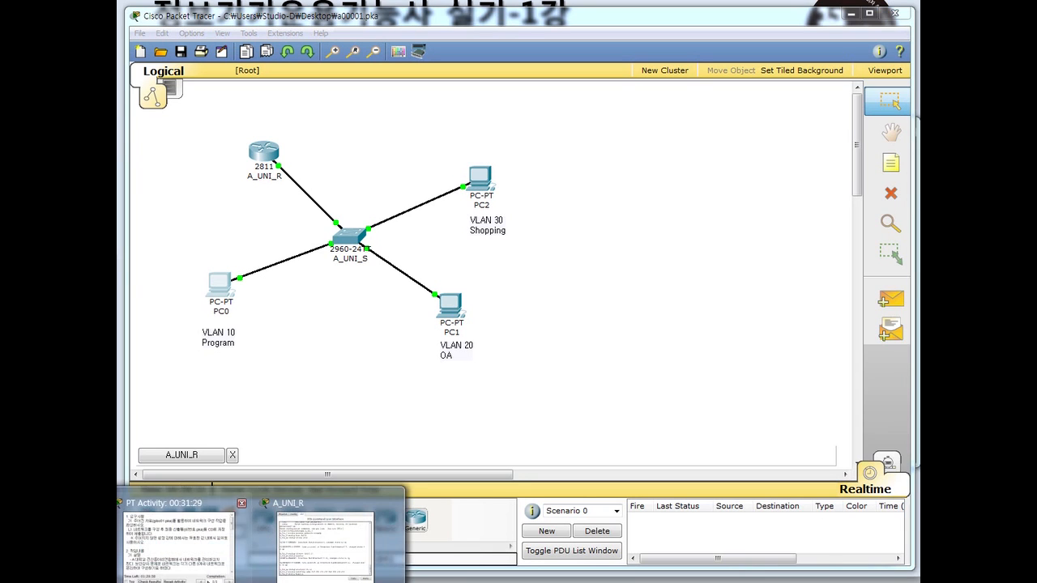
- Create fa0/0.20 tagged for VLAN 20 with address 200.160.200.126 255.255.255.128
{"action": "left_click", "coordinate": [324, 541]}
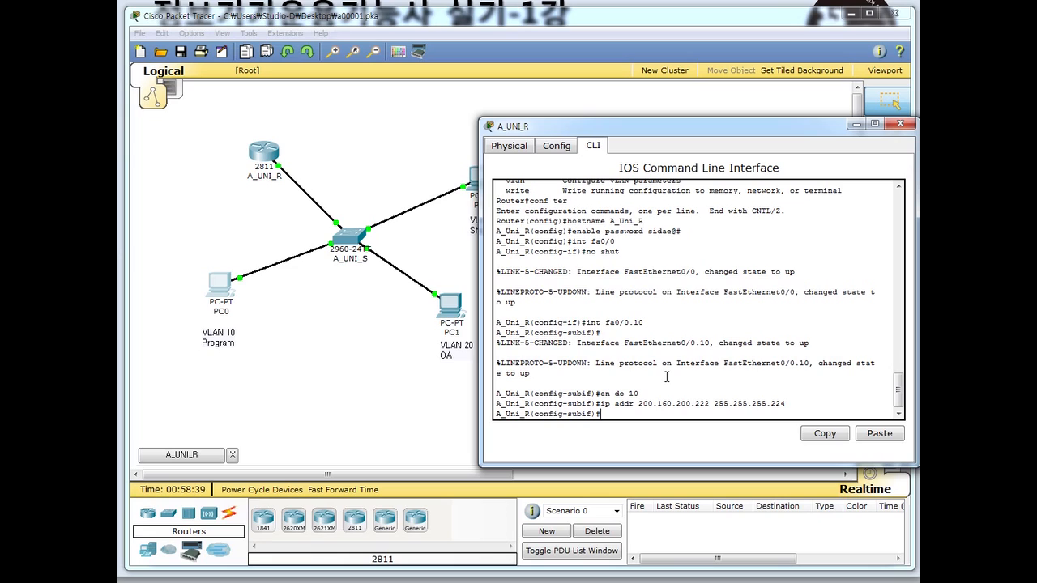
{"action": "type", "text": "int fa0/0.20"}
{"action": "key", "text": "Return"}
{"action": "type", "text": "en"}
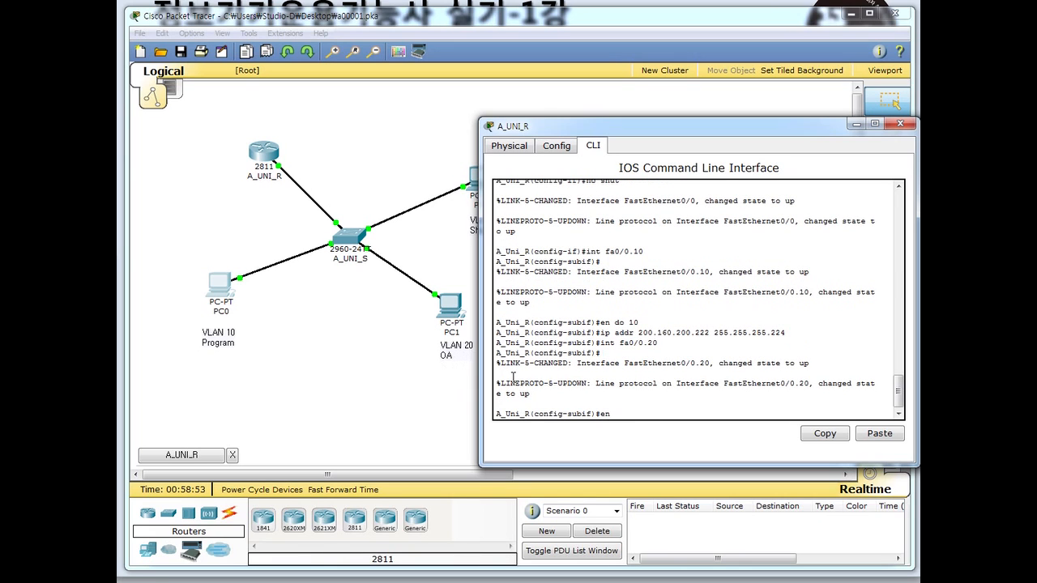
{"action": "type", "text": " do 20"}
{"action": "key", "text": "Return"}
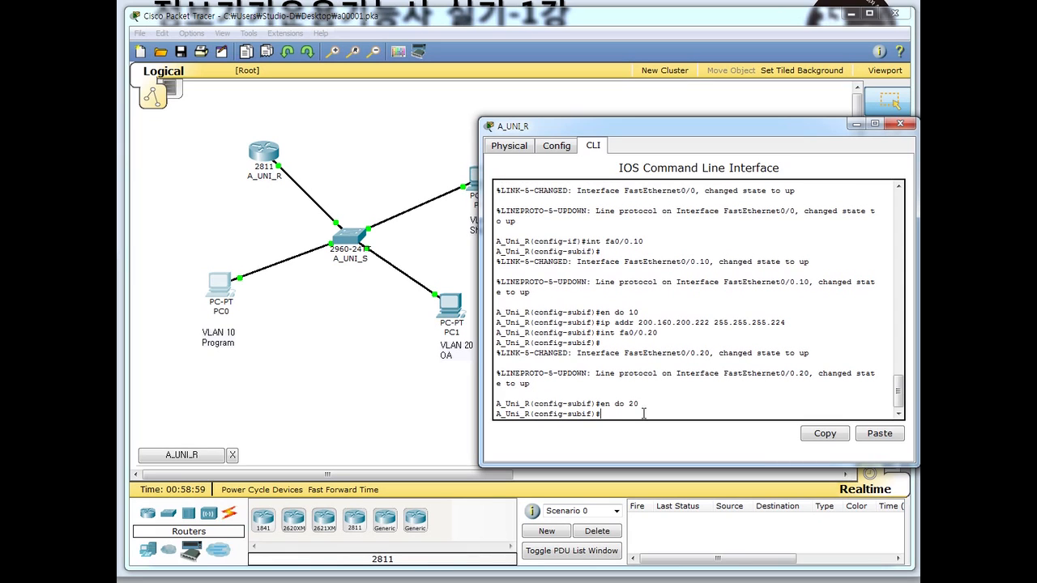
{"action": "type", "text": "ip addr 200.160.200.126 255.25"}
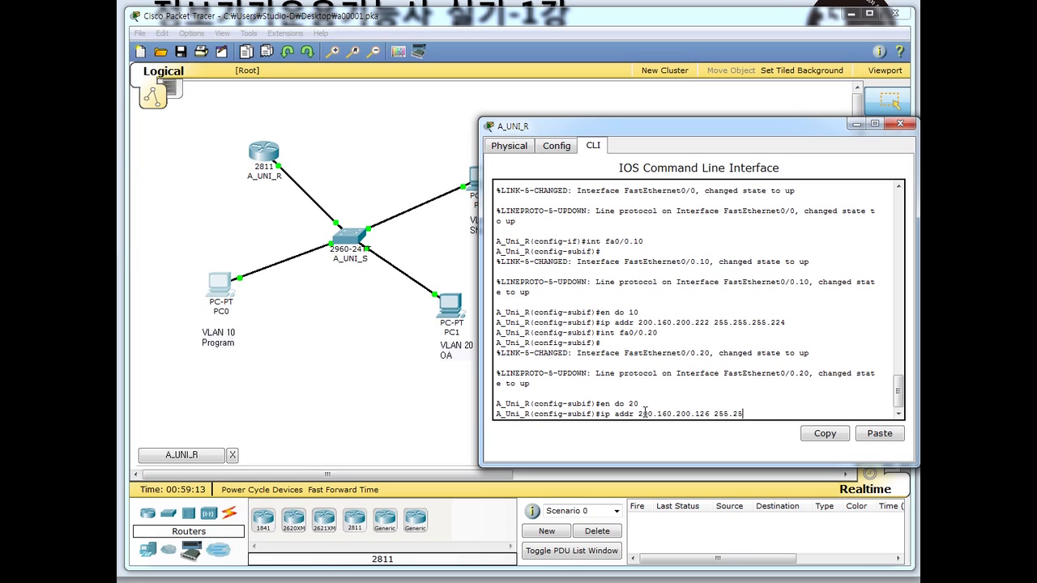
{"action": "type", "text": "5.255.128"}
{"action": "key", "text": "Return"}
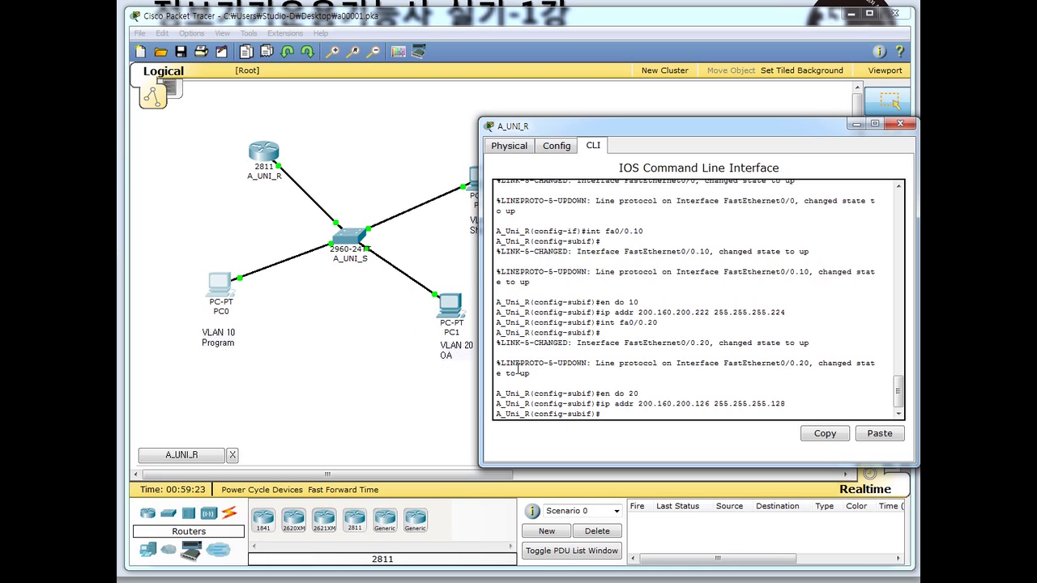
- Create fa0/0.30 on VLAN 30 with 200.160.200.190 255.255.255.192, then exit to global config
{"action": "left_click_drag", "start_coordinate": [639, 128], "coordinate": [460, 138]}
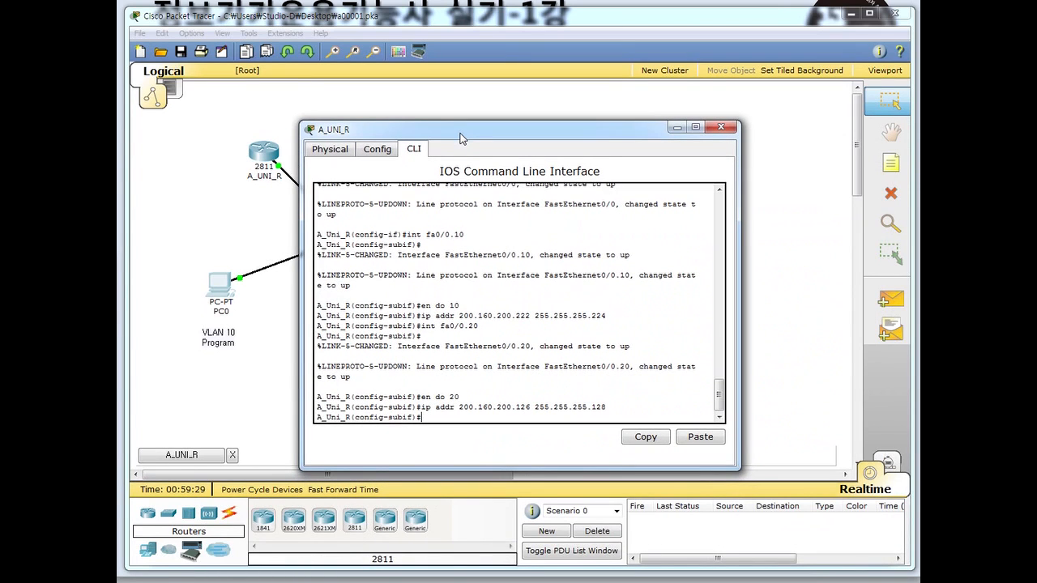
{"action": "type", "text": "int fa0/0.30"}
{"action": "key", "text": "Return"}
{"action": "key", "text": "Return"}
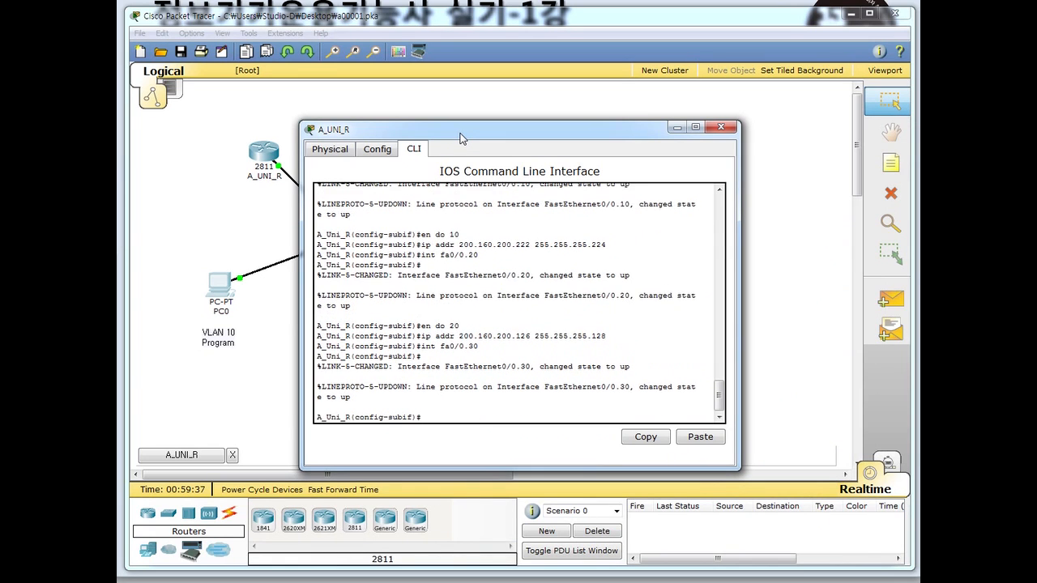
{"action": "type", "text": "en do 30"}
{"action": "key", "text": "Return"}
{"action": "type", "text": "ip addr"}
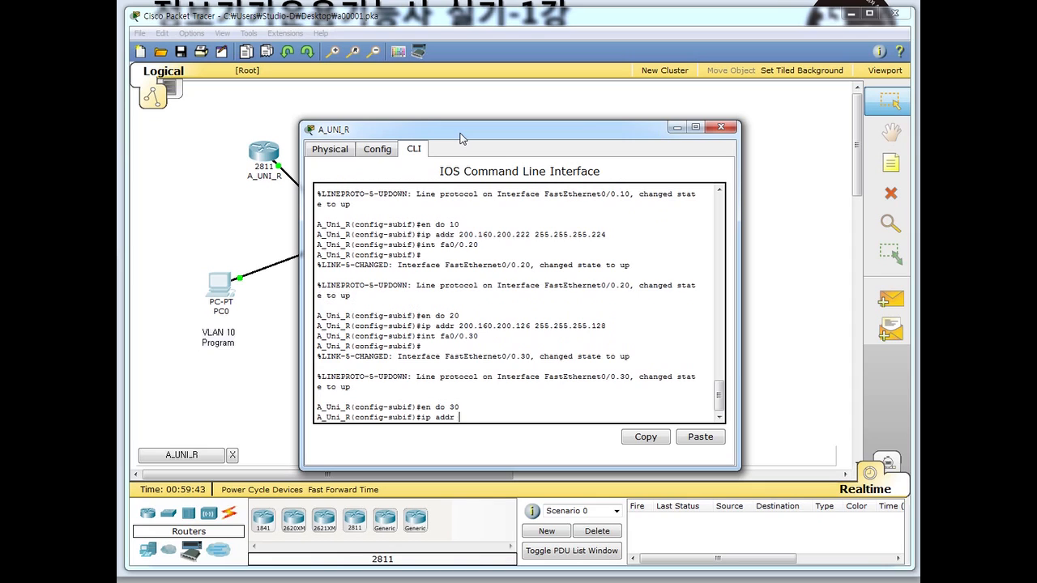
{"action": "type", "text": " 200.160.200.190 255.255.255.192"}
{"action": "key", "text": "Return"}
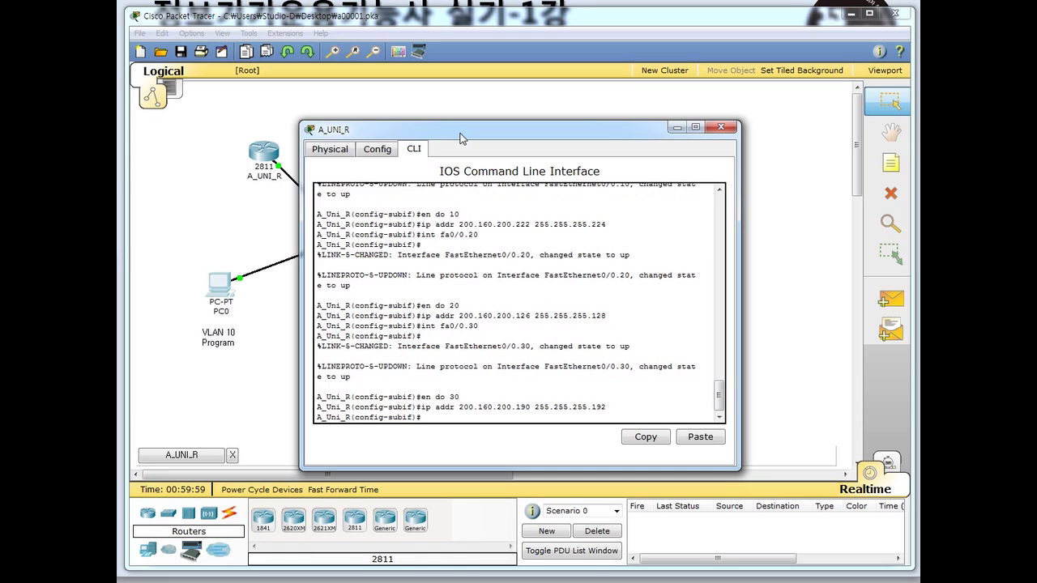
{"action": "type", "text": "exit"}
{"action": "key", "text": "Return"}
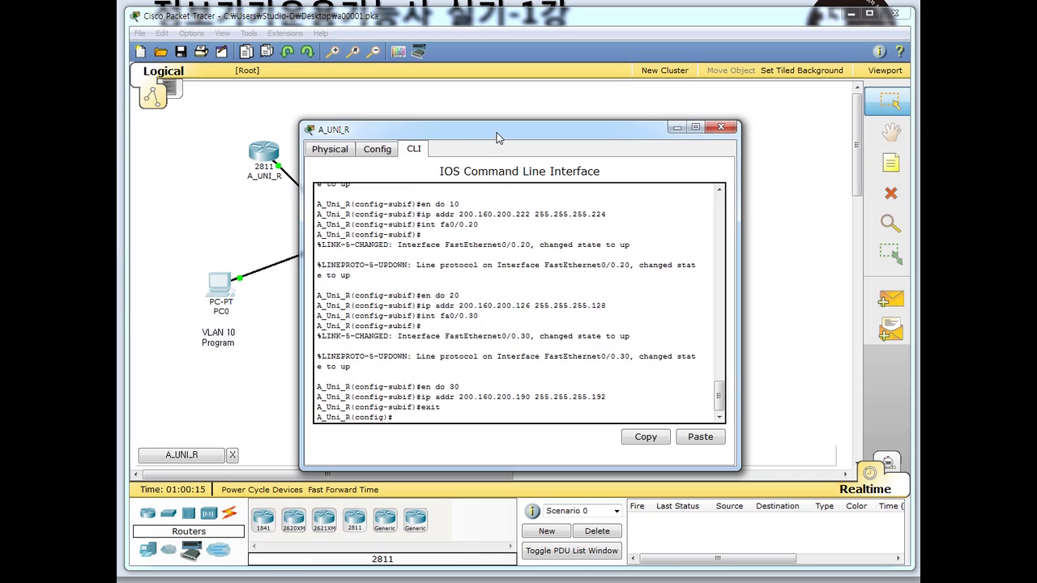
- Start typing 'access-list 1 permit' at A_Uni_R's global configuration prompt
{"action": "left_click_drag", "start_coordinate": [496, 130], "coordinate": [543, 86]}
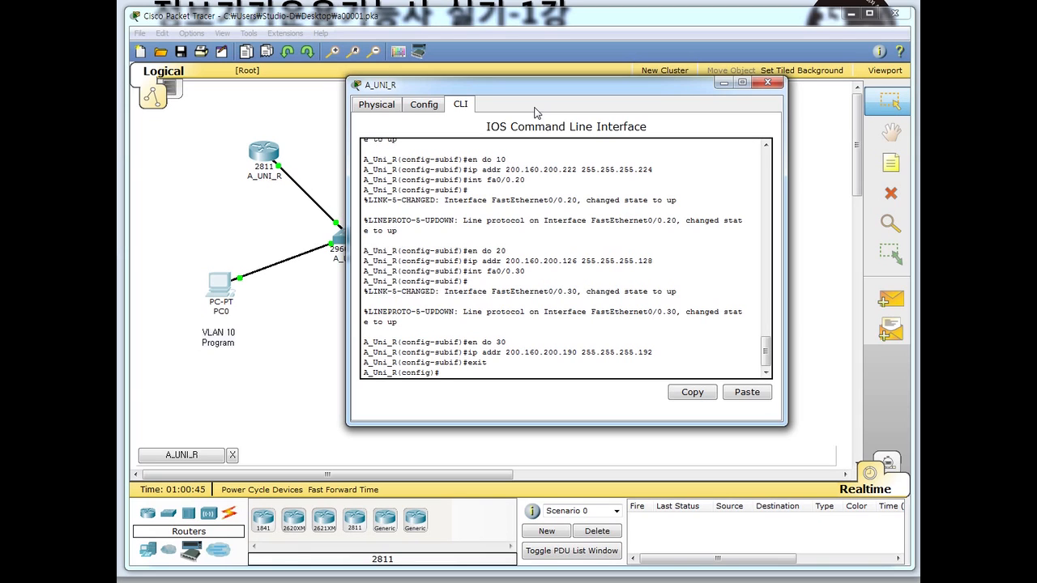
{"action": "type", "text": "access-list 1"}
{"action": "type", "text": "permit"}
- Complete the rule 'access-list 1 permit 200.160.200.192 0.0.0.31'
{"action": "left_click_drag", "start_coordinate": [556, 86], "coordinate": [544, 136]}
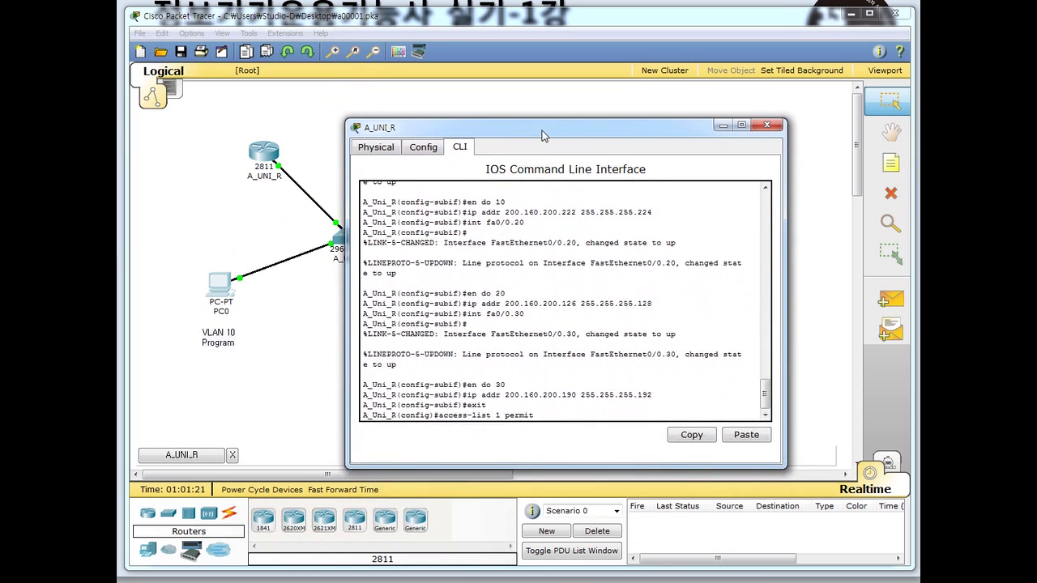
{"action": "type", "text": "200.160.200.192"}
{"action": "type", "text": "0.0.0.31"}
{"action": "key", "text": "Return"}
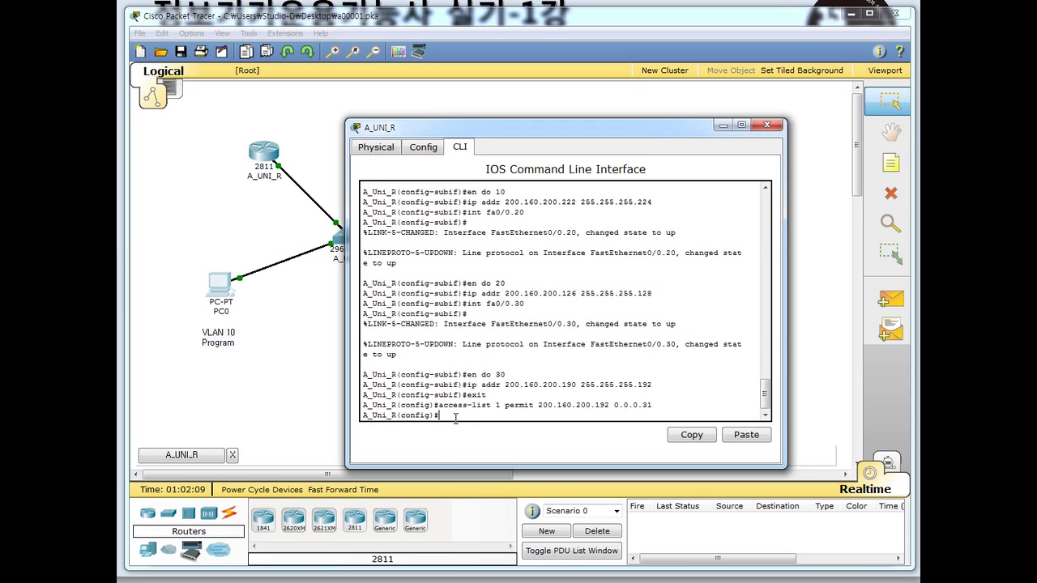
- Add 'access-list 1 deny any' and type 'line vty 0 4'
{"action": "type", "text": "access-list 1"}
{"action": "type", "text": "deny any"}
{"action": "key", "text": "Return"}
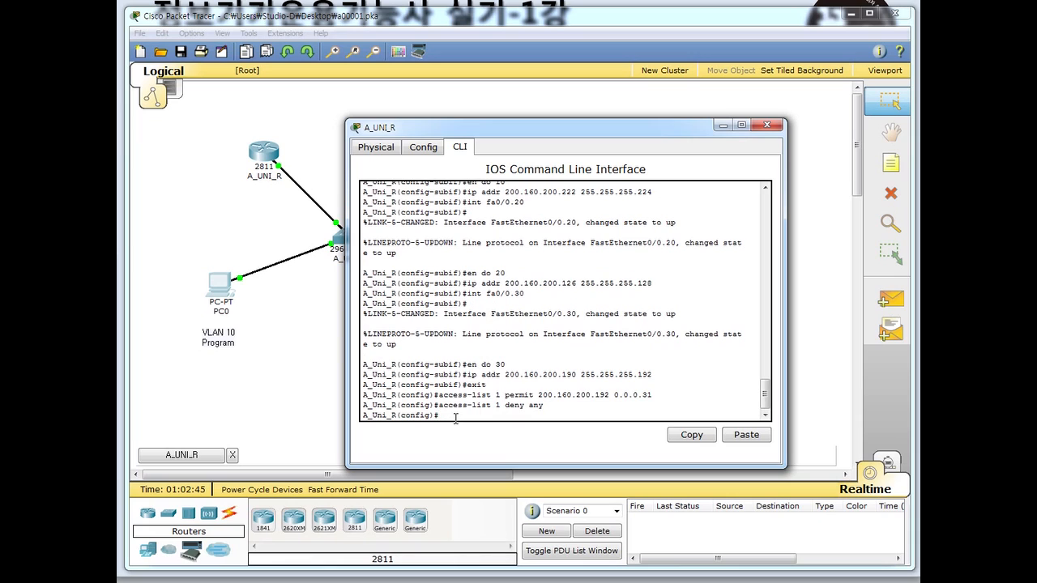
{"action": "type", "text": "line vty"}
{"action": "type", "text": "0 4"}
- Apply 'access-class 1 in' and 'exec-timeout 2 0' to vty lines 0–4
{"action": "key", "text": "Return"}
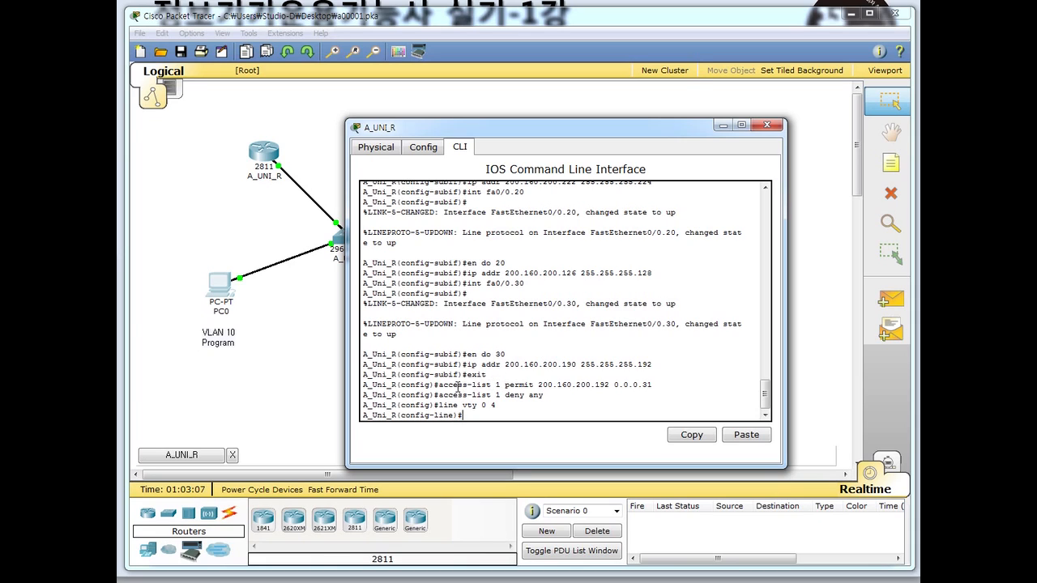
{"action": "type", "text": "access-class 1 in"}
{"action": "key", "text": "Return"}
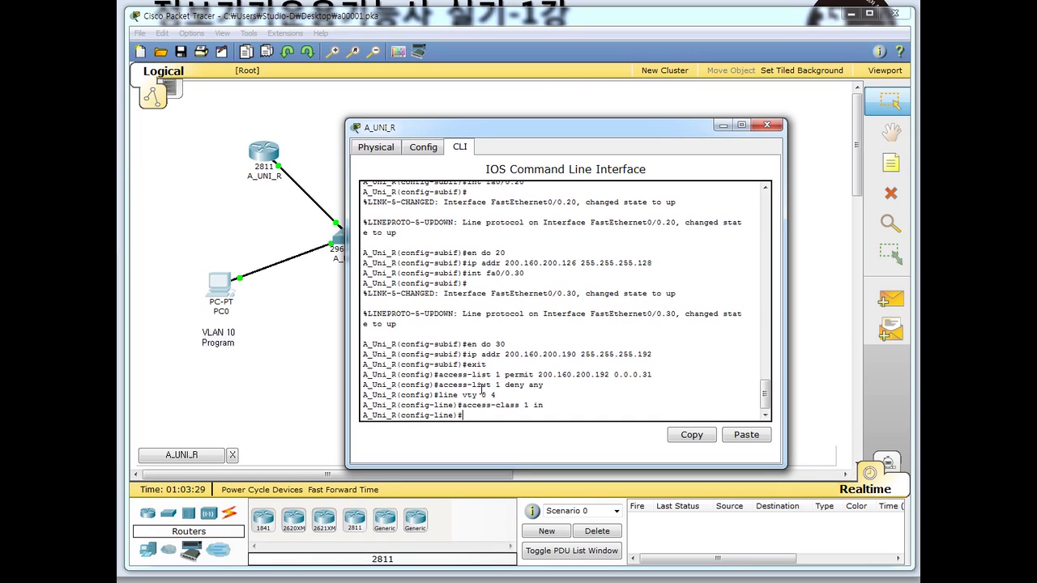
{"action": "type", "text": "exec-timeout 2 0"}
{"action": "key", "text": "Return"}
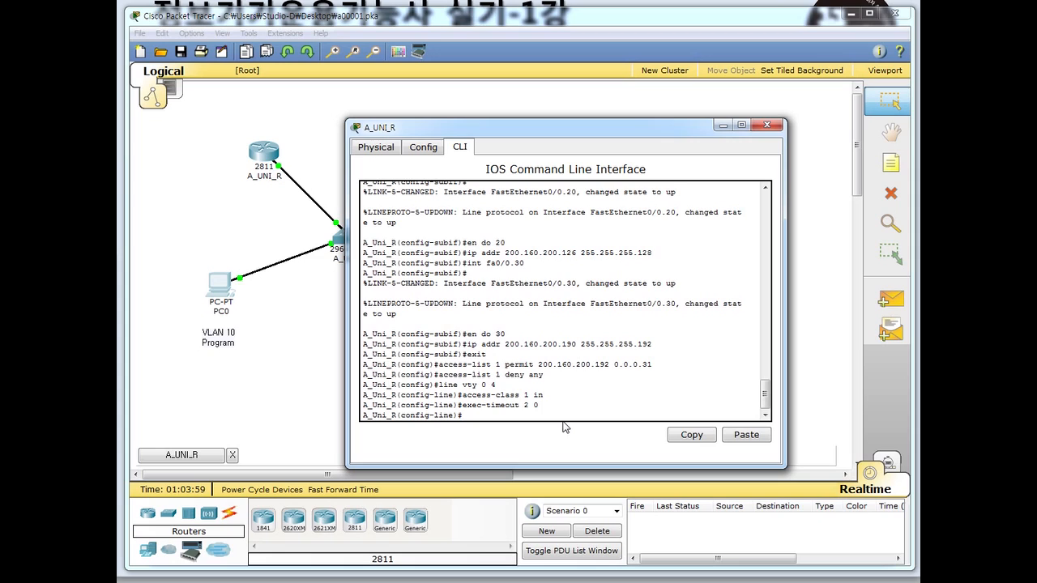
- Set a vty line password, enable login, and close the A_UNI_R window
{"action": "type", "text": "password sidae@#"}
{"action": "key", "text": "Return"}
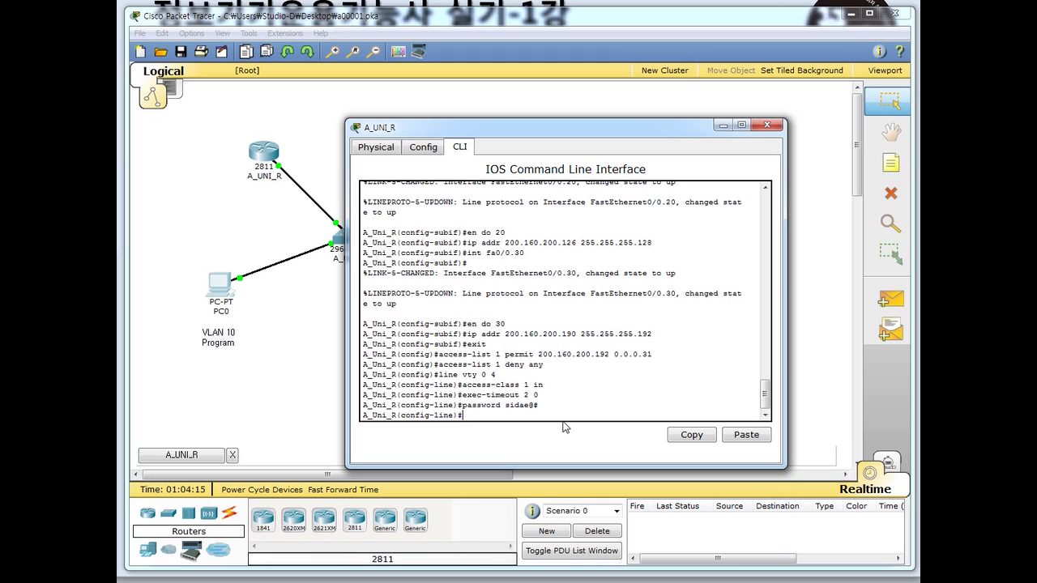
{"action": "type", "text": "login"}
{"action": "key", "text": "Return"}
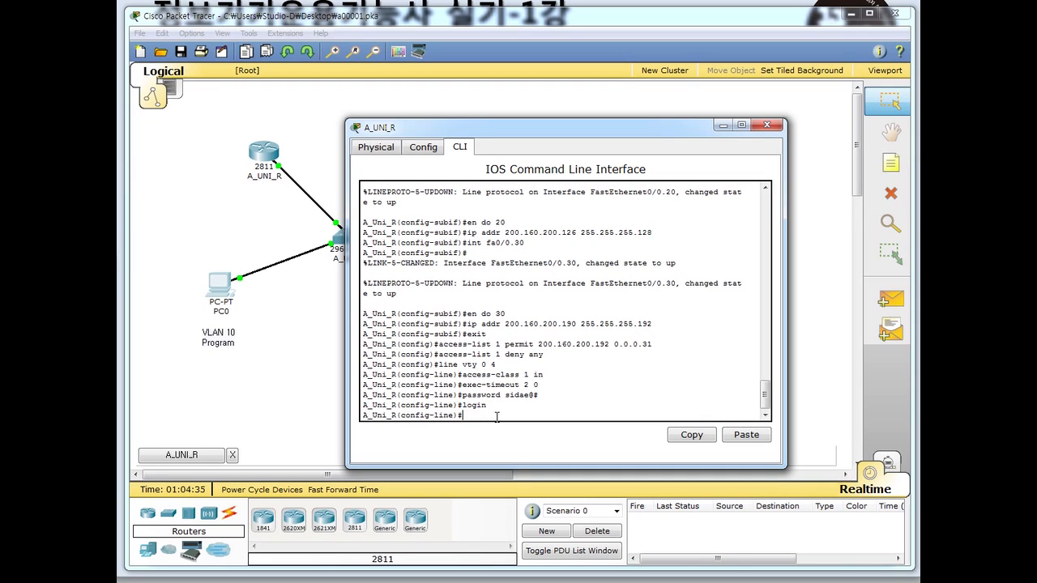
{"action": "left_click", "coordinate": [766, 125]}
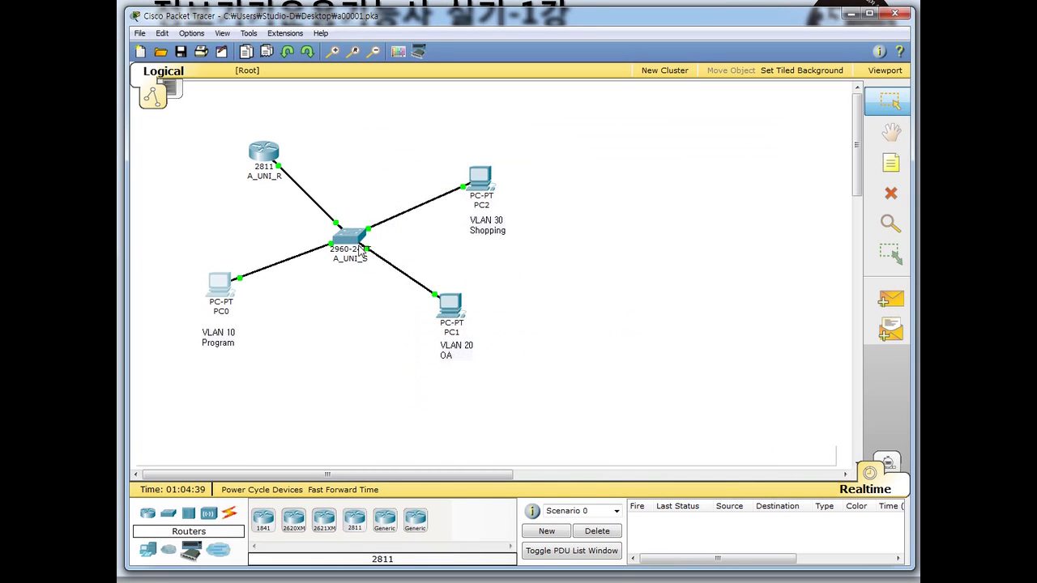
- Open switch A_UNI_S's configuration window and move it into full view
{"action": "mouse_move", "coordinate": [359, 248]}
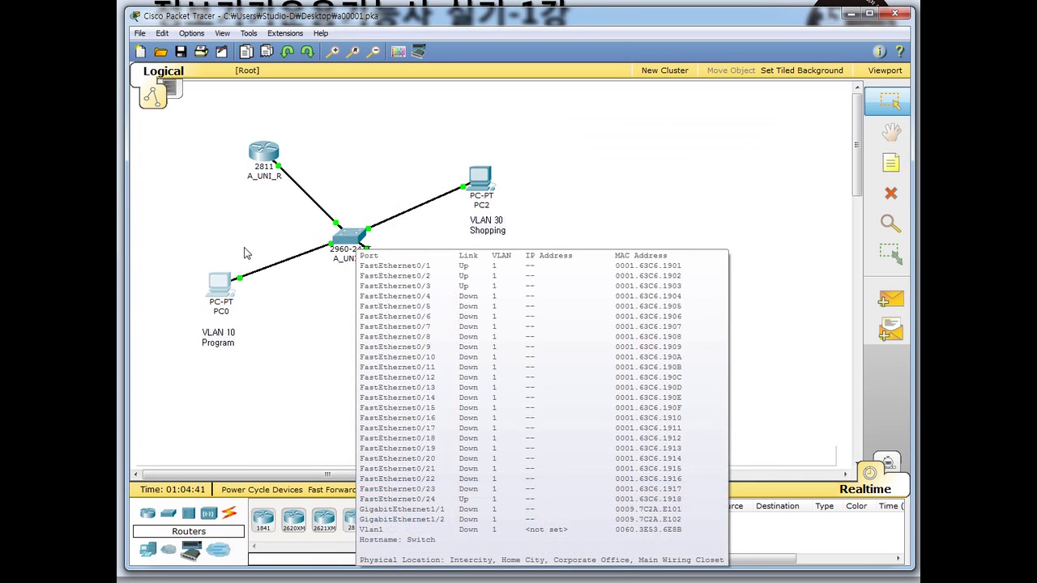
{"action": "left_click", "coordinate": [353, 248]}
{"action": "left_click_drag", "start_coordinate": [58, 0], "coordinate": [464, 93]}
{"action": "mouse_move", "coordinate": [179, 574]}
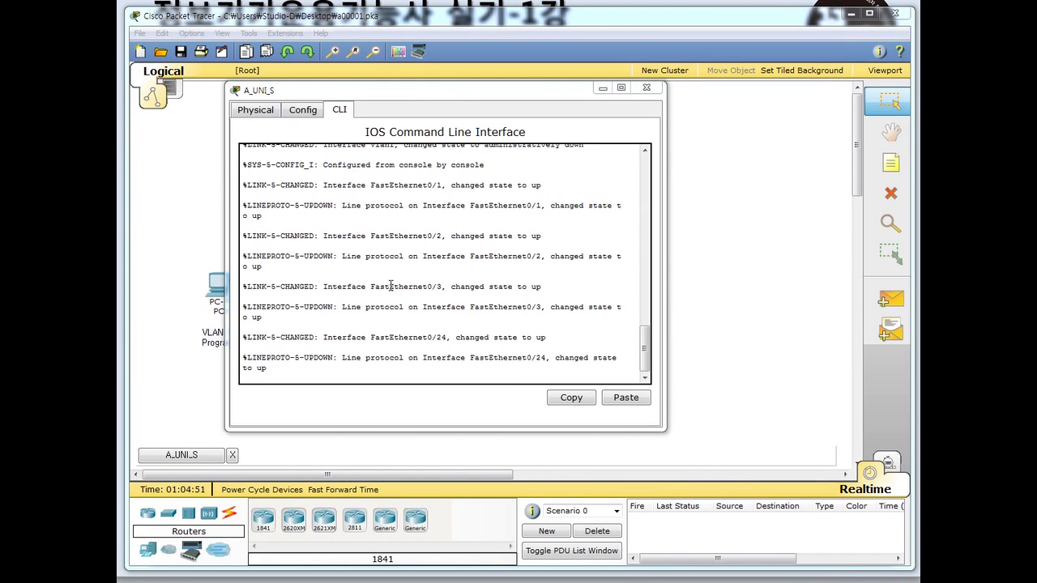
- Enter privileged and global configuration mode and set the switch hostname to A_Uni_S
{"action": "left_click", "coordinate": [350, 376]}
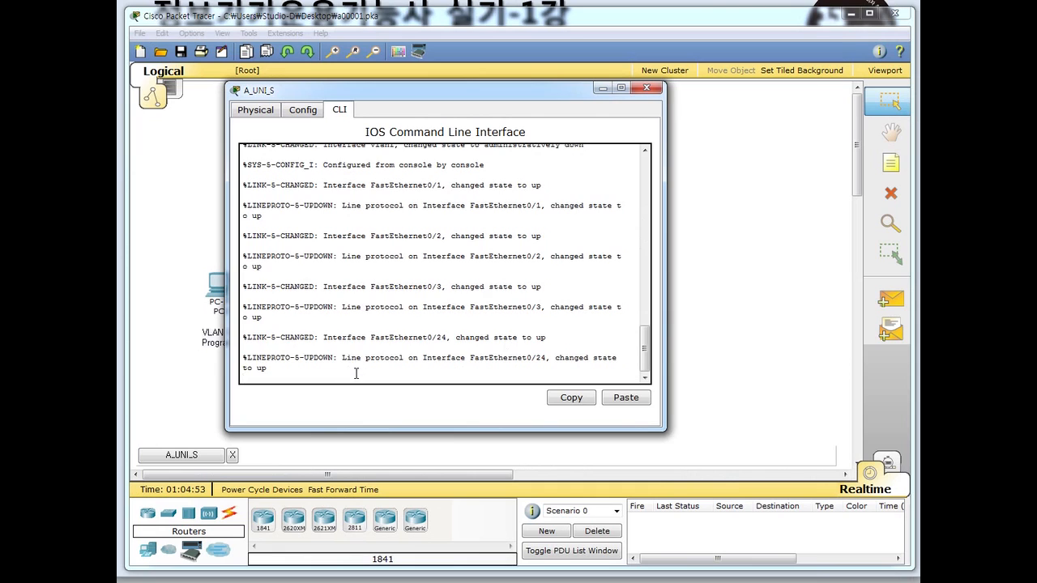
{"action": "key", "text": "Return"}
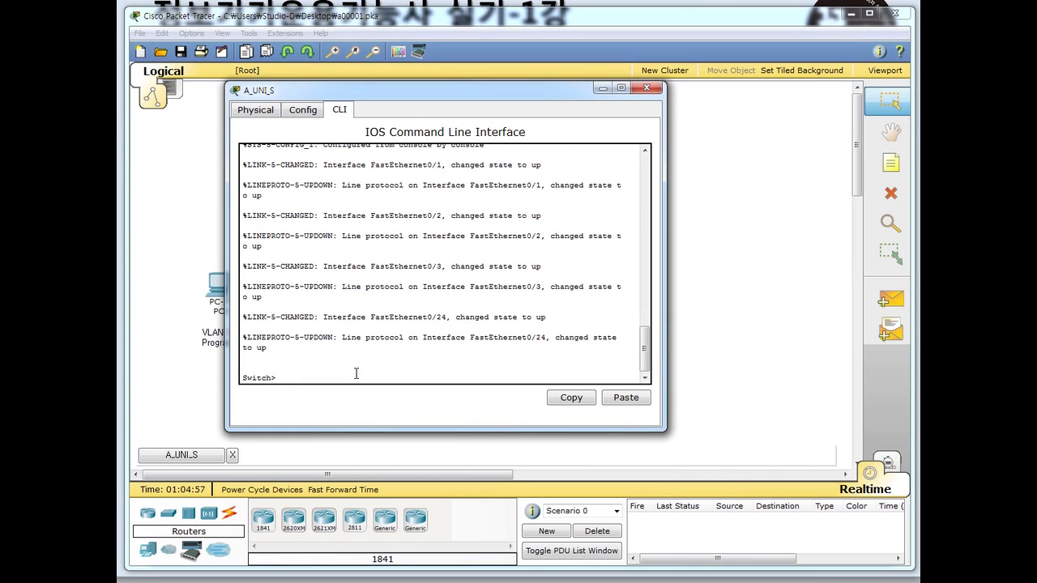
{"action": "type", "text": "enable"}
{"action": "key", "text": "Return"}
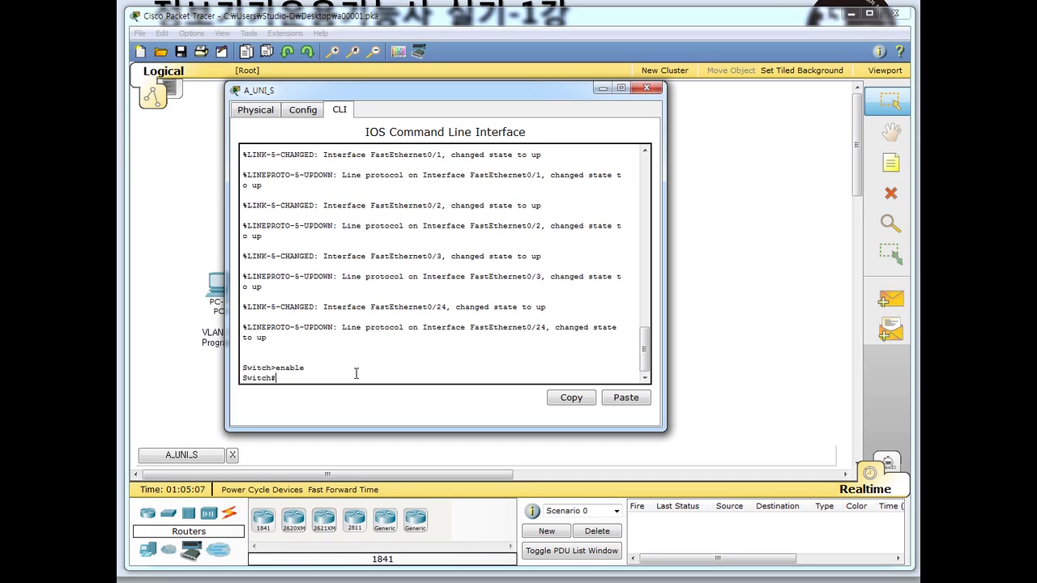
{"action": "type", "text": "conf ter"}
{"action": "key", "text": "Return"}
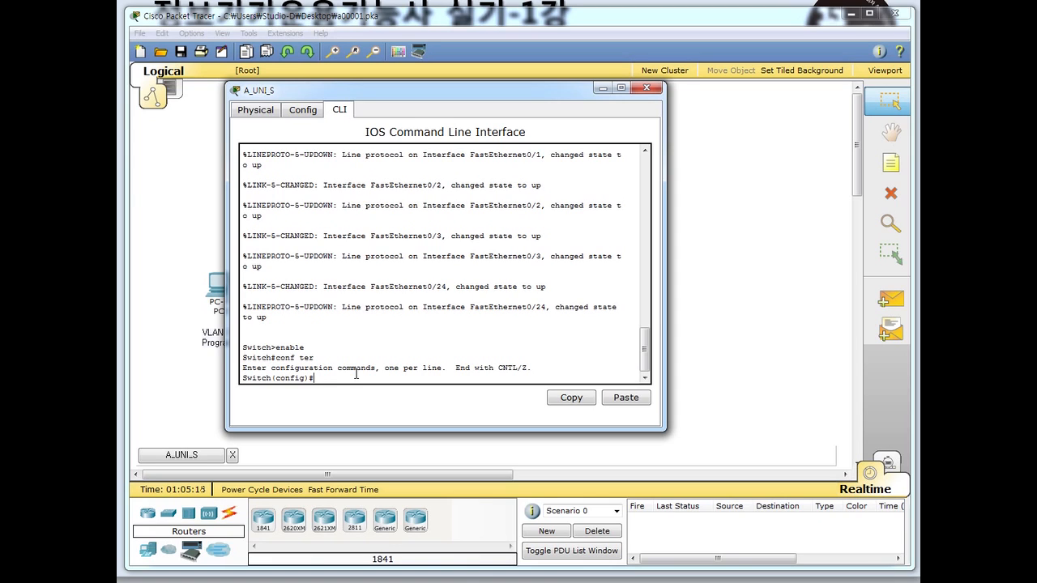
{"action": "type", "text": "hostname A_Uni_S"}
{"action": "key", "text": "Return"}
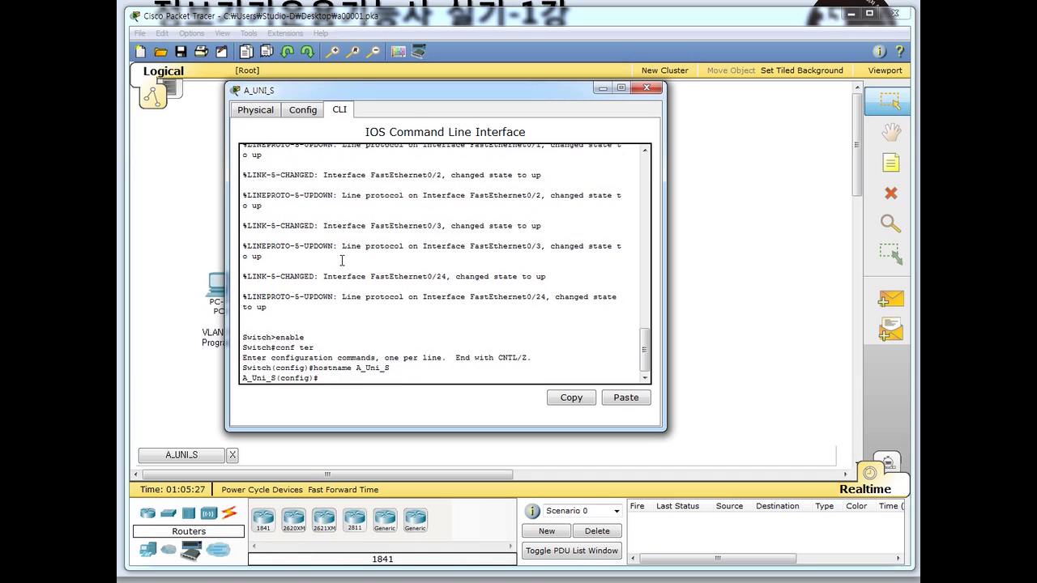
- Change the switch hostname to A_UNI_S in capitals
{"action": "left_click_drag", "start_coordinate": [404, 94], "coordinate": [631, 99]}
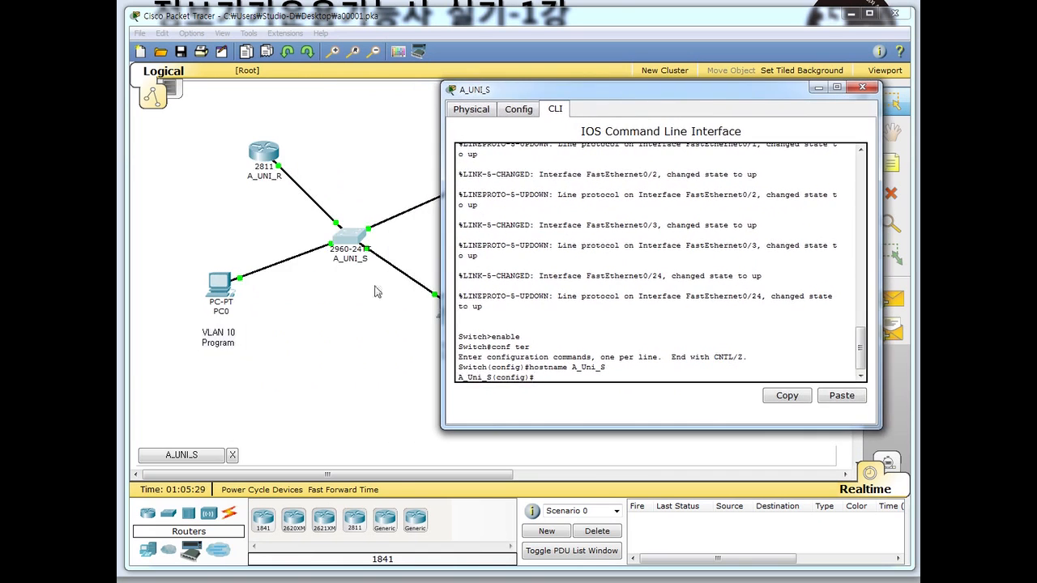
{"action": "left_click_drag", "start_coordinate": [557, 98], "coordinate": [449, 86]}
{"action": "left_click", "coordinate": [475, 366]}
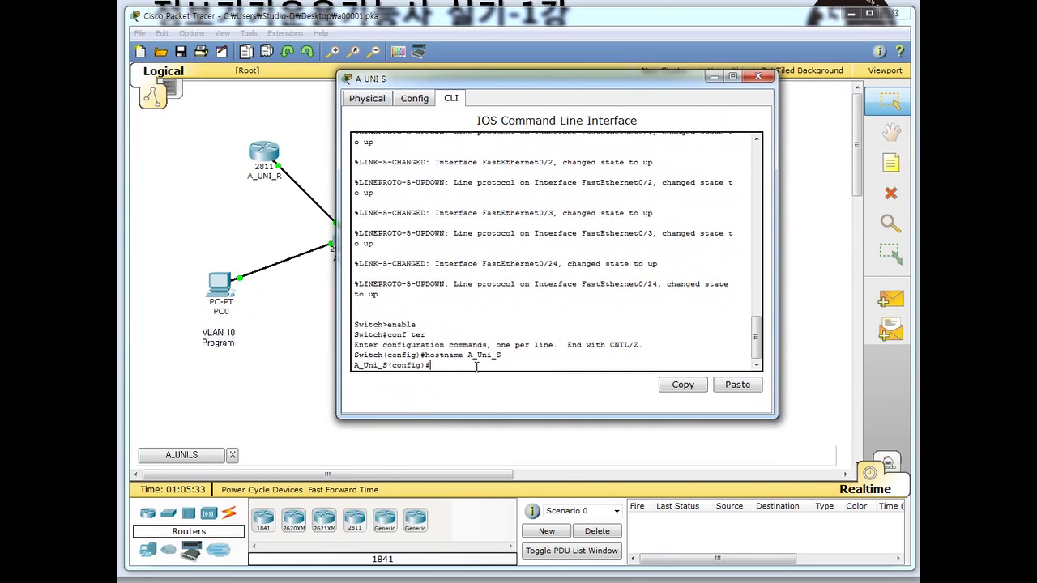
{"action": "type", "text": "hot"}
{"action": "key", "text": "BackSpace"}
{"action": "key", "text": "BackSpace"}
{"action": "key", "text": "BackSpace"}
{"action": "key", "text": "Up"}
{"action": "key", "text": "BackSpace"}
{"action": "key", "text": "BackSpace"}
{"action": "key", "text": "BackSpace"}
{"action": "type", "text": "NI"}
{"action": "key", "text": "Return"}
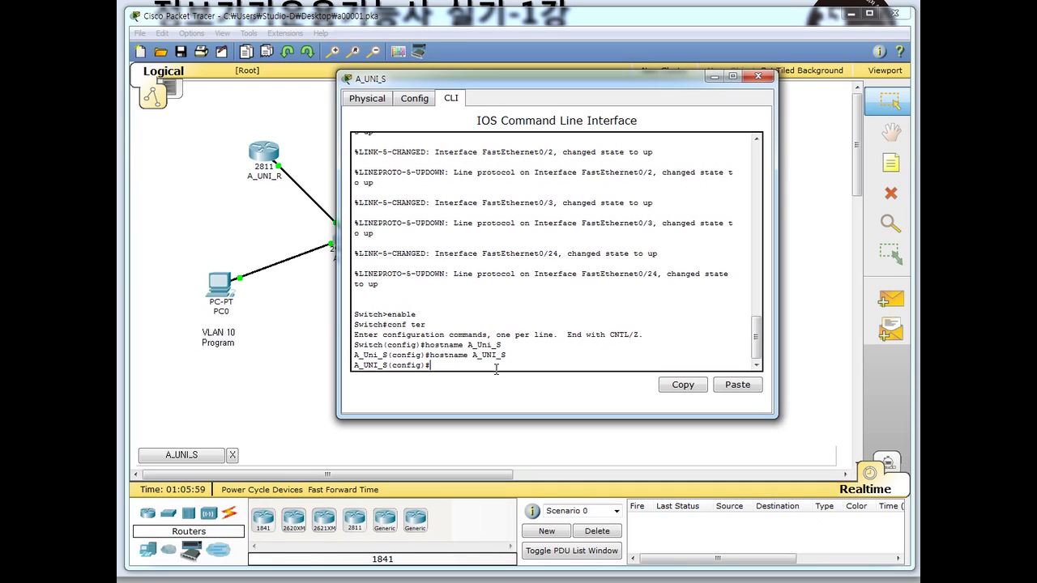
- Set the privileged-mode enable password to the lab password, then begin creating VLAN 10
{"action": "type", "text": "enable password"}
{"action": "type", "text": "sidae@#"}
{"action": "key", "text": "Return"}
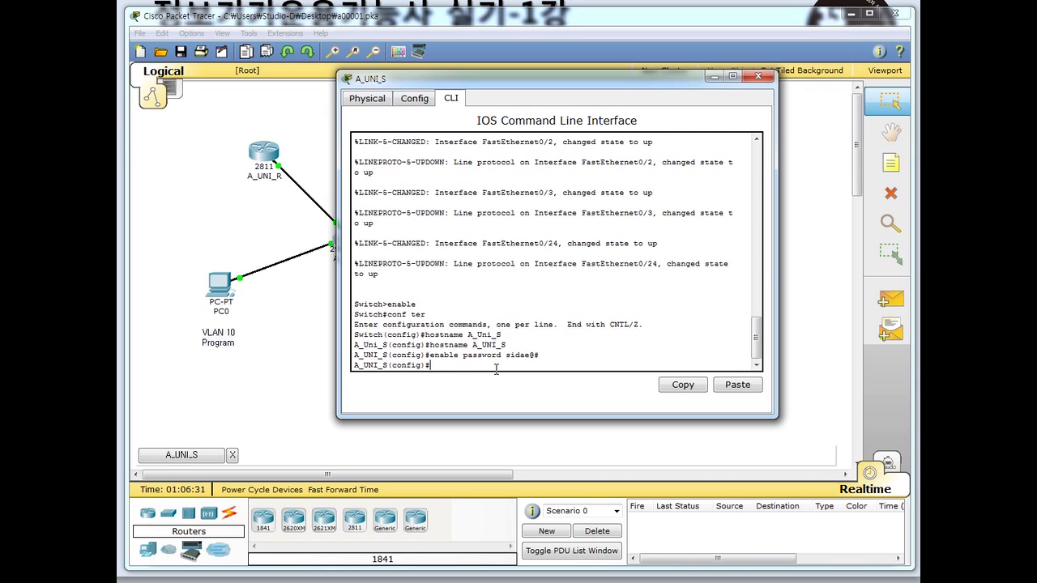
{"action": "type", "text": "vlan 10"}
- Create VLAN 10 and name it Program
{"action": "key", "text": "Return"}
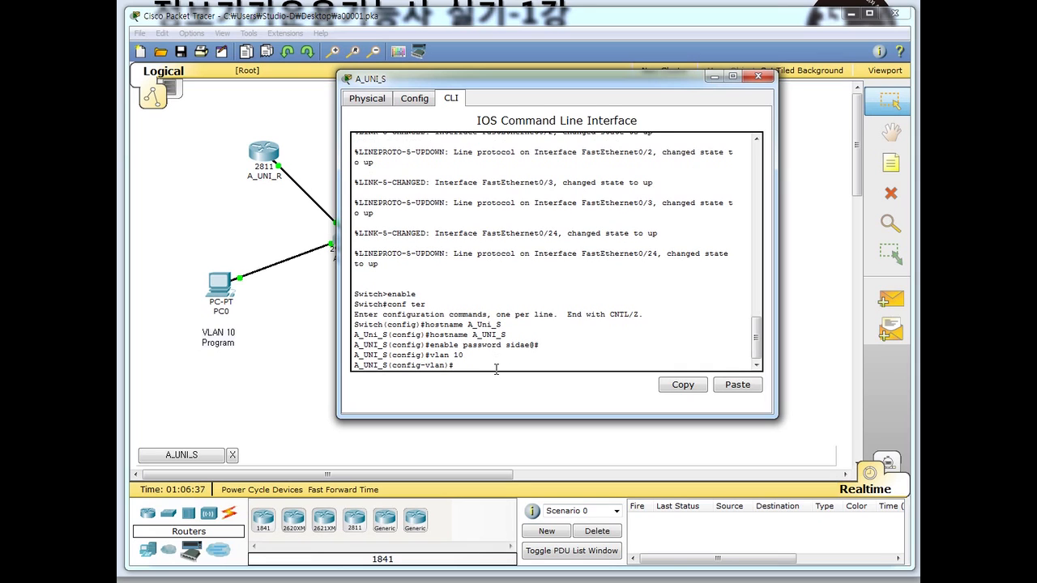
{"action": "type", "text": "name Program"}
{"action": "key", "text": "Return"}
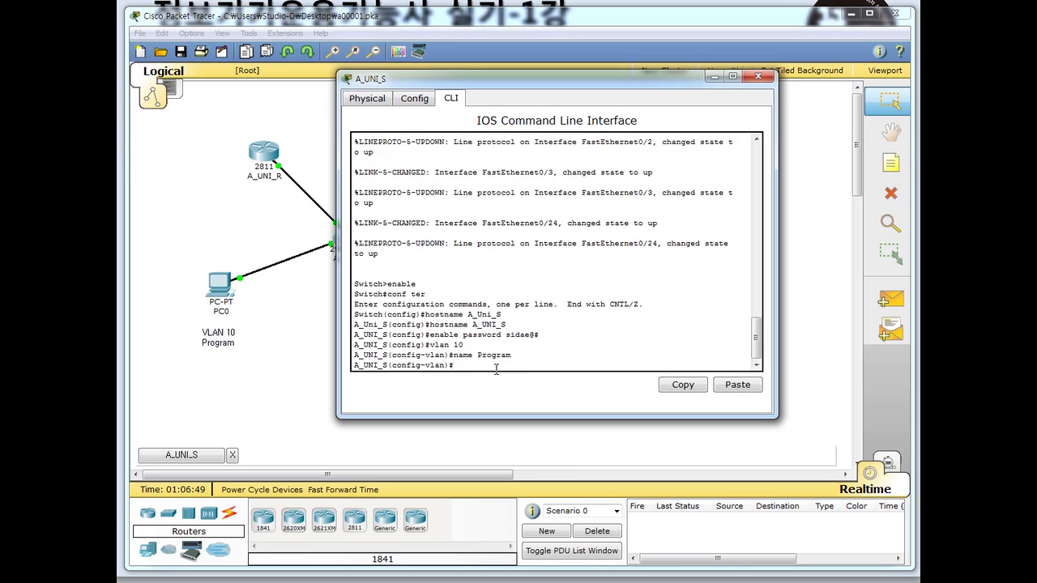
- Create VLAN 20 named OA and VLAN 30 named Shopping
{"action": "type", "text": "vlan 20"}
{"action": "key", "text": "Return"}
{"action": "type", "text": "name OA"}
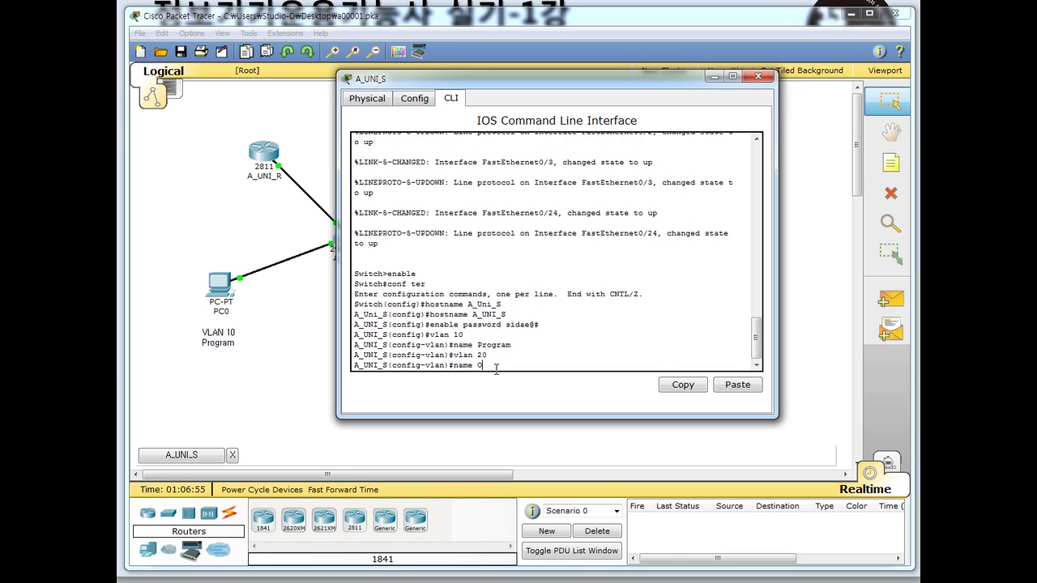
{"action": "key", "text": "Return"}
{"action": "type", "text": "vlan 30"}
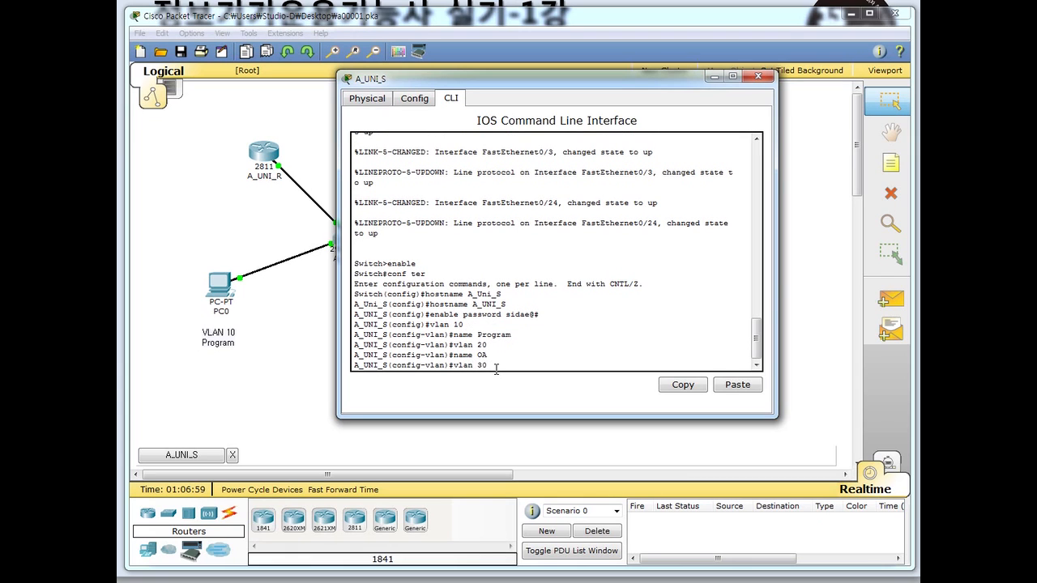
{"action": "key", "text": "Return"}
{"action": "type", "text": "name"}
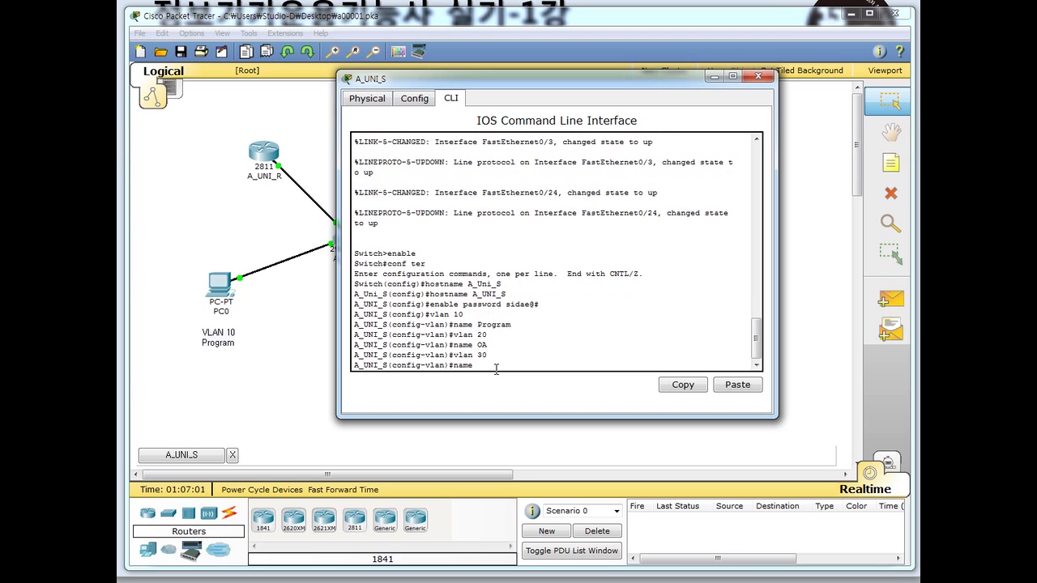
{"action": "type", "text": " Sho"}
{"action": "mouse_move", "coordinate": [660, 87]}
{"action": "left_mouse_down"}
{"action": "mouse_move", "coordinate": [624, 271]}
{"action": "mouse_move", "coordinate": [655, 92]}
{"action": "left_mouse_up"}
{"action": "type", "text": "pping"}
{"action": "key", "text": "Return"}
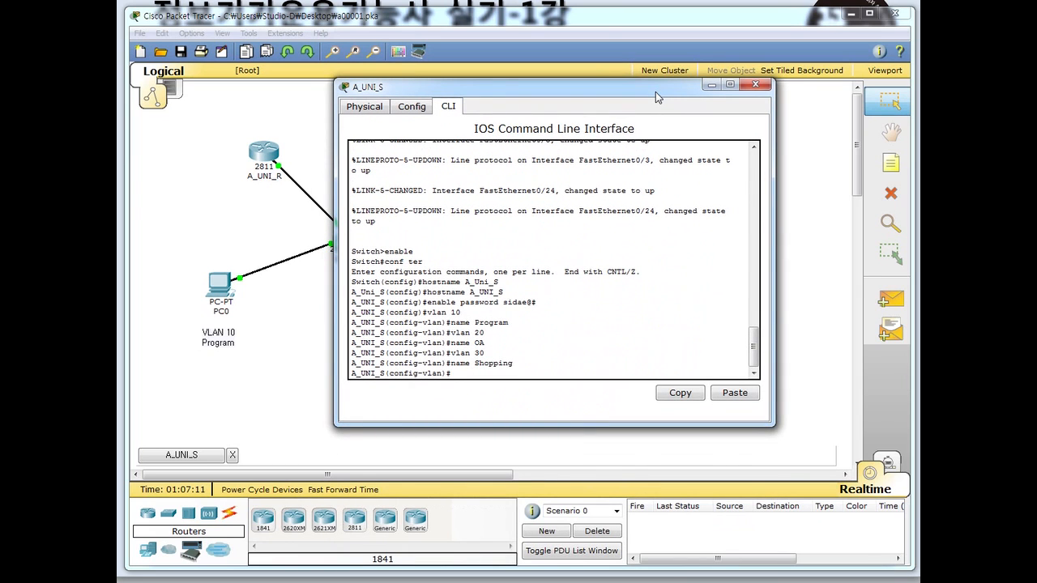
- Return to global configuration and select interface fa0/1
{"action": "type", "text": "exit"}
{"action": "key", "text": "Return"}
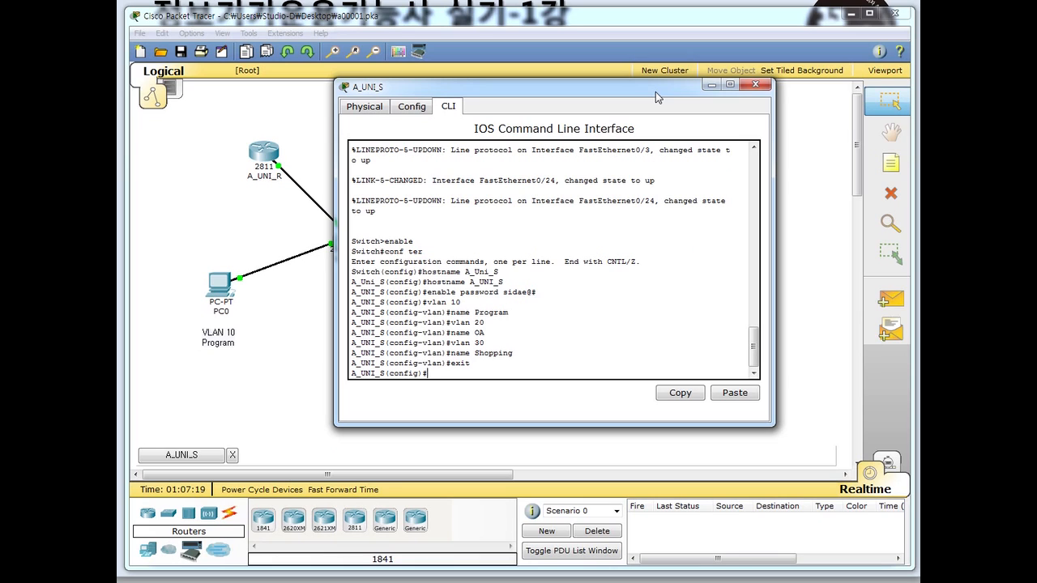
{"action": "type", "text": "int fa0/1"}
- Make port fa0/1 an access port in VLAN 10
{"action": "key", "text": "Return"}
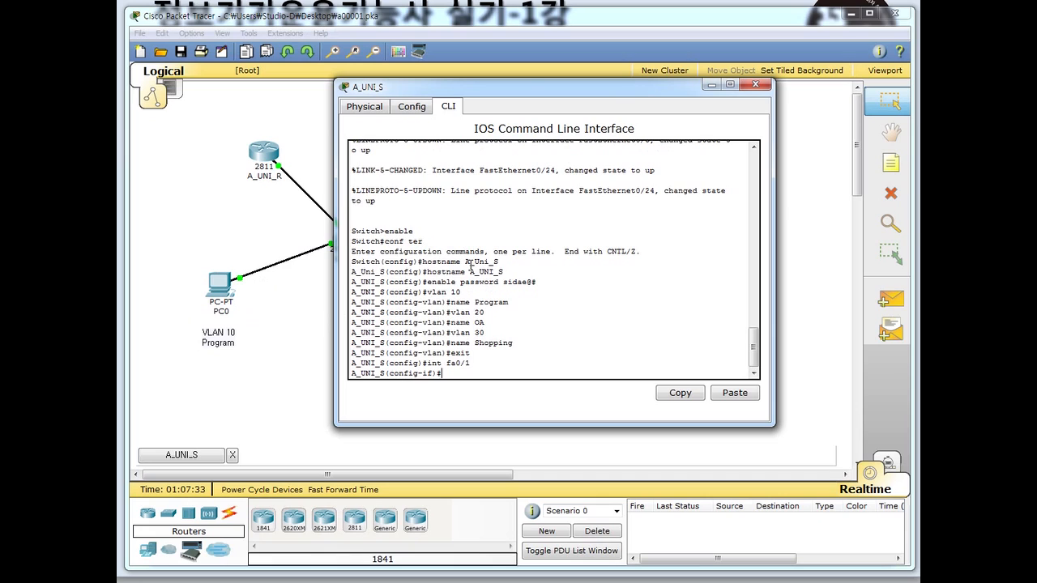
{"action": "type", "text": "sw acc vlan 10"}
{"action": "key", "text": "Return"}
{"action": "type", "text": "sw"}
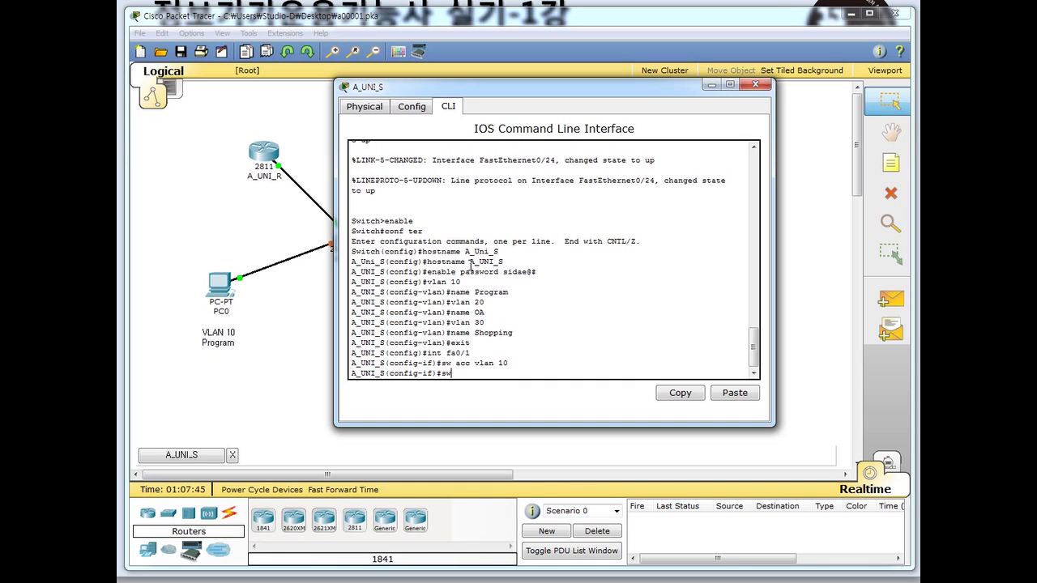
{"action": "type", "text": " mode acc"}
{"action": "key", "text": "Return"}
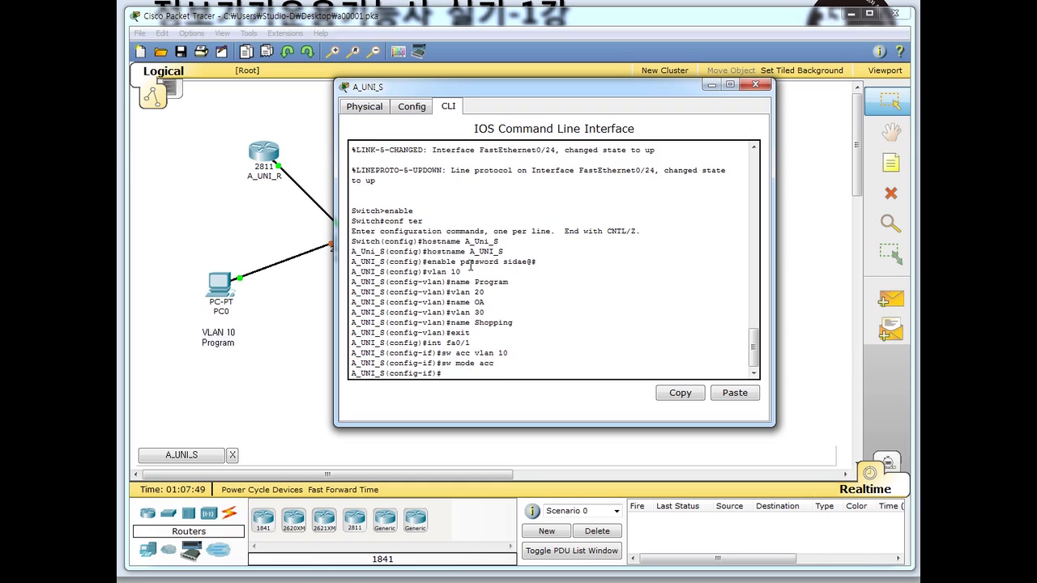
- Make port fa0/2 an access port in VLAN 20
{"action": "type", "text": "int"}
{"action": "left_click_drag", "start_coordinate": [496, 89], "coordinate": [664, 137]}
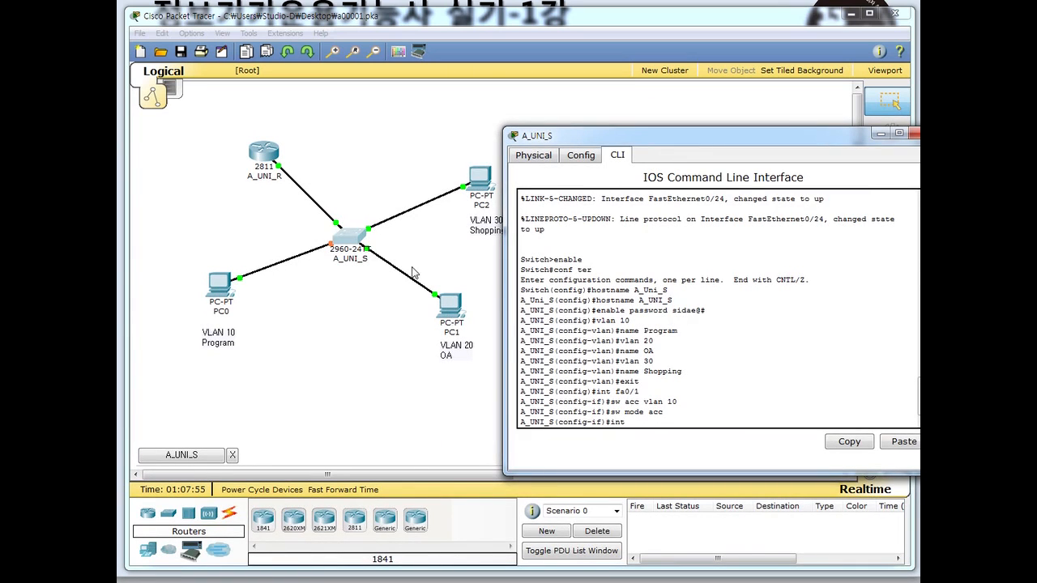
{"action": "left_click_drag", "start_coordinate": [627, 139], "coordinate": [459, 63]}
{"action": "type", "text": "fa0/2"}
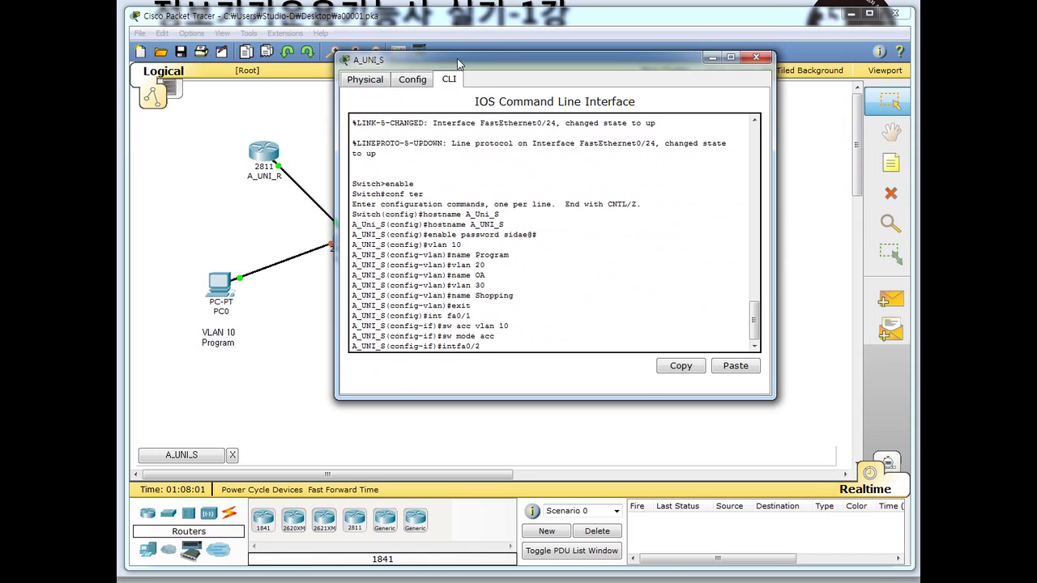
{"action": "key", "text": "Return"}
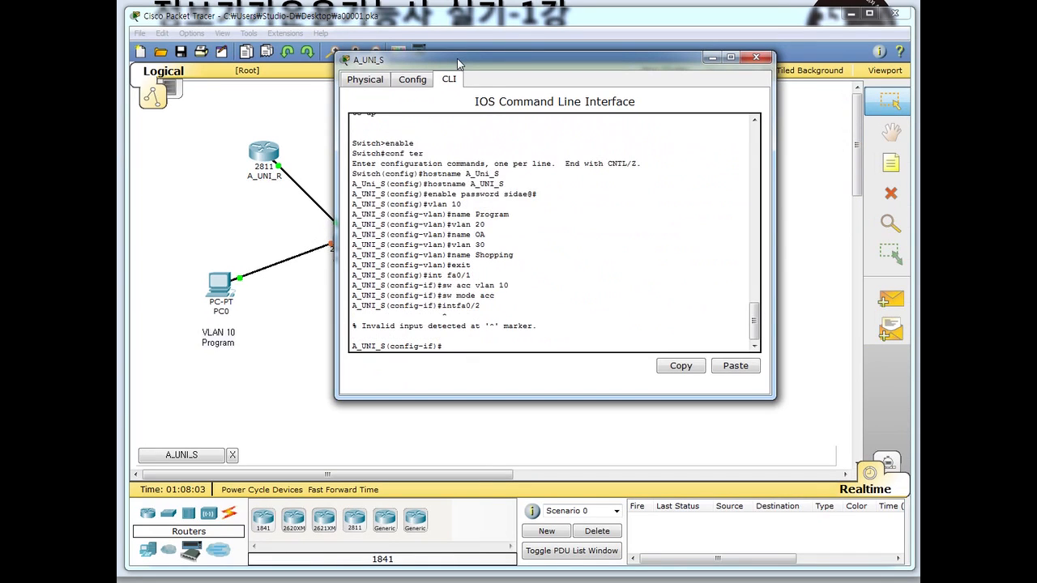
{"action": "type", "text": "int fa0/2"}
{"action": "key", "text": "Return"}
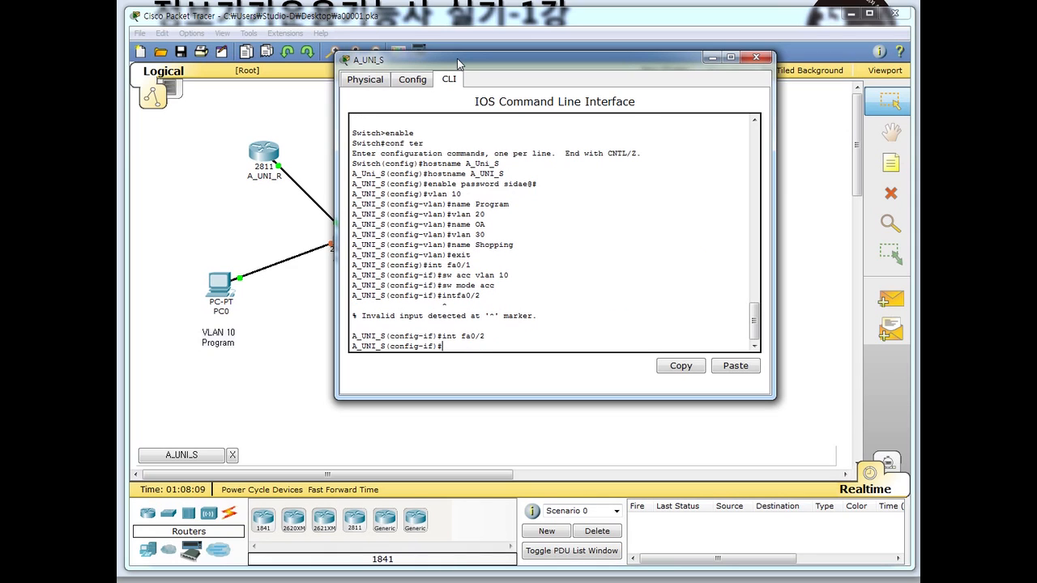
{"action": "type", "text": "sw acc vl"}
{"action": "type", "text": "an 20"}
{"action": "key", "text": "Return"}
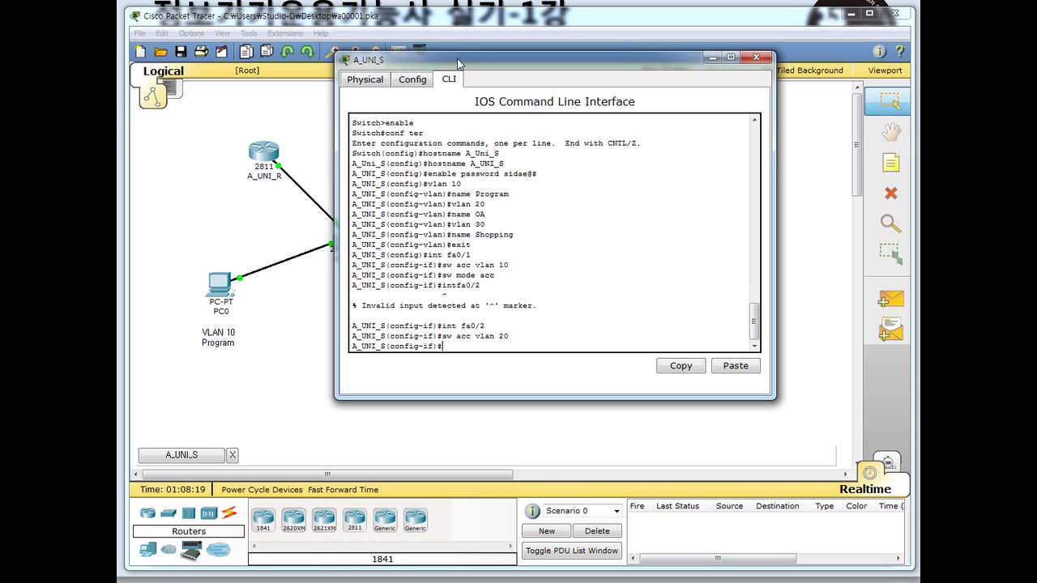
{"action": "type", "text": "sw mo ac"}
{"action": "key", "text": "Return"}
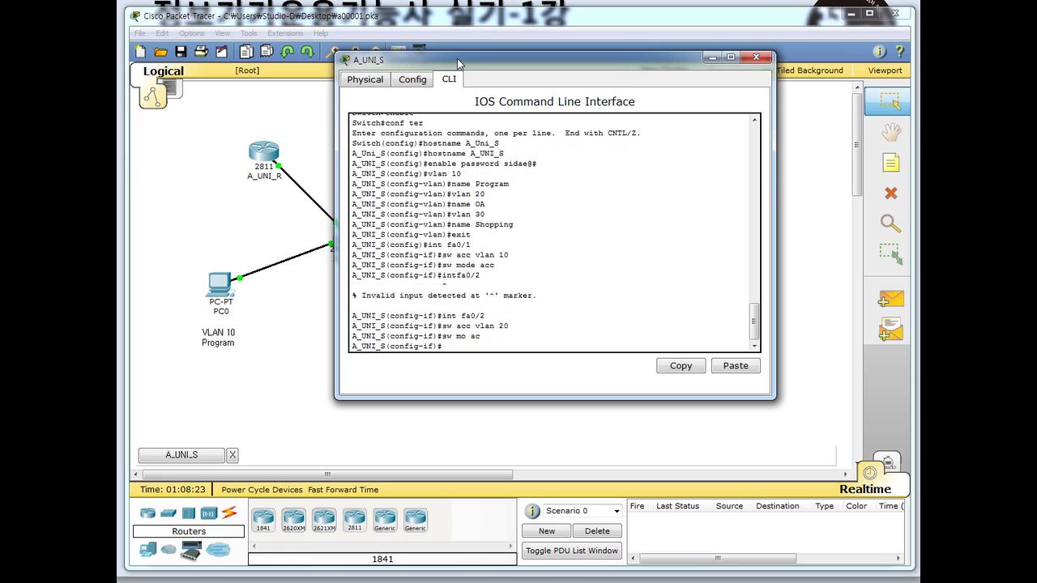
- Make port fa0/3 an access port in VLAN 30, then select interface fa0/24
{"action": "type", "text": "int fa0/3"}
{"action": "key", "text": "Return"}
{"action": "type", "text": "sw"}
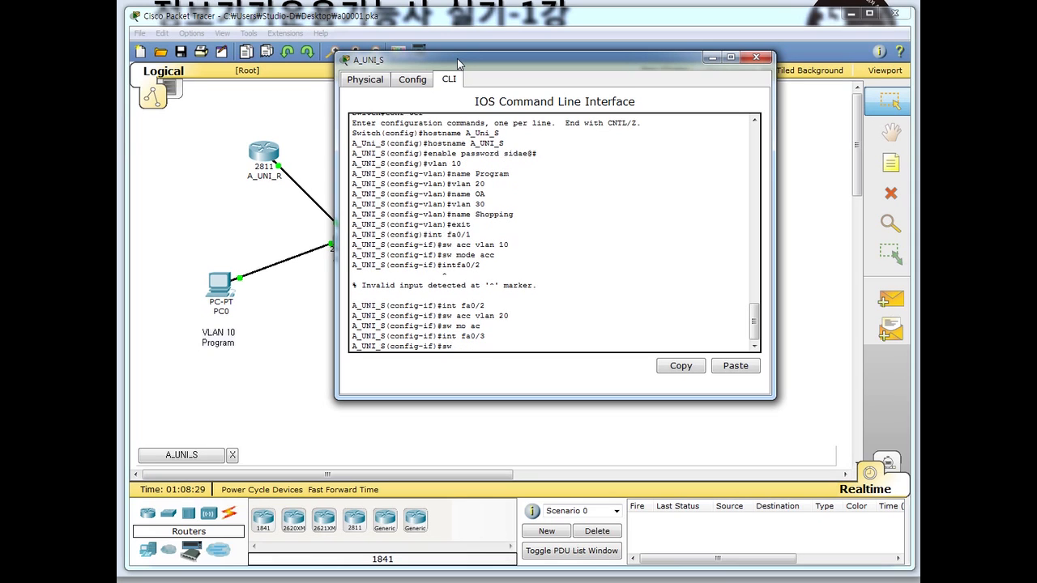
{"action": "type", "text": " ac vlan 30"}
{"action": "key", "text": "Return"}
{"action": "type", "text": "sw mo ac"}
{"action": "key", "text": "Return"}
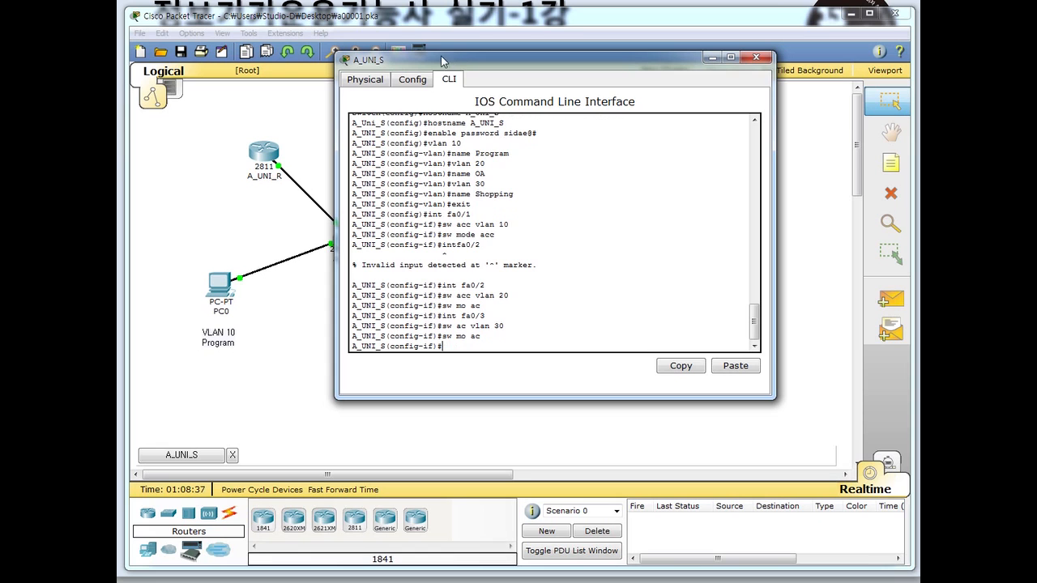
{"action": "left_click_drag", "start_coordinate": [524, 61], "coordinate": [685, 132]}
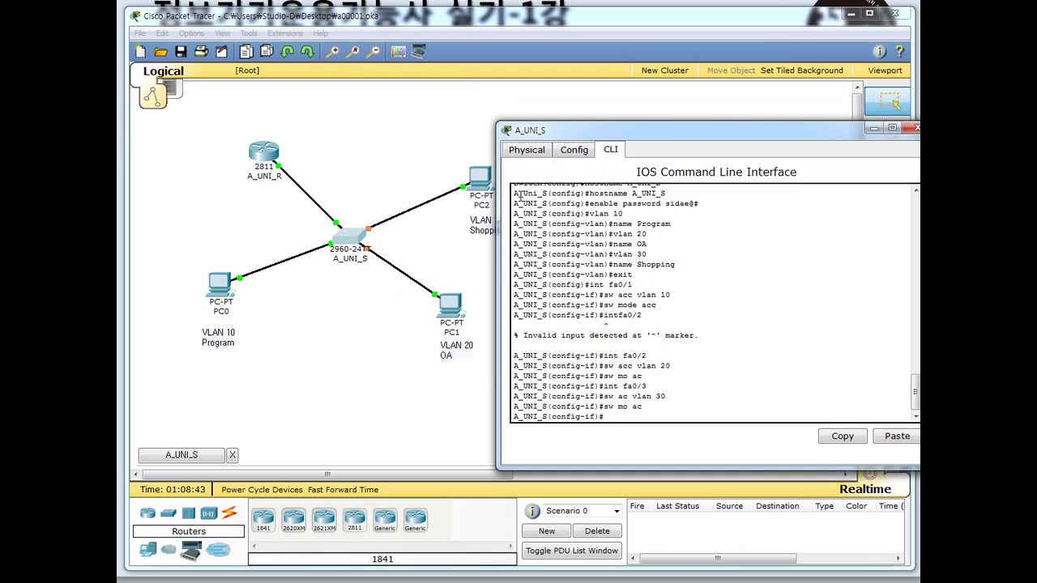
{"action": "left_click_drag", "start_coordinate": [622, 137], "coordinate": [470, 73]}
{"action": "type", "text": "int fa"}
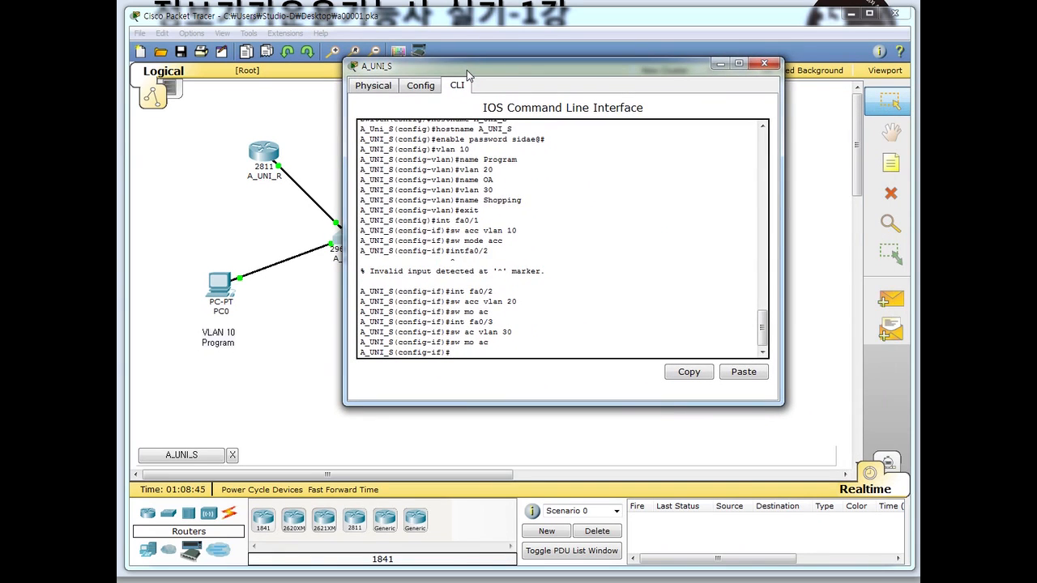
{"action": "type", "text": "0/24"}
- Set port fa0/24 to trunk mode and return to global configuration
{"action": "key", "text": "Return"}
{"action": "type", "text": "sw"}
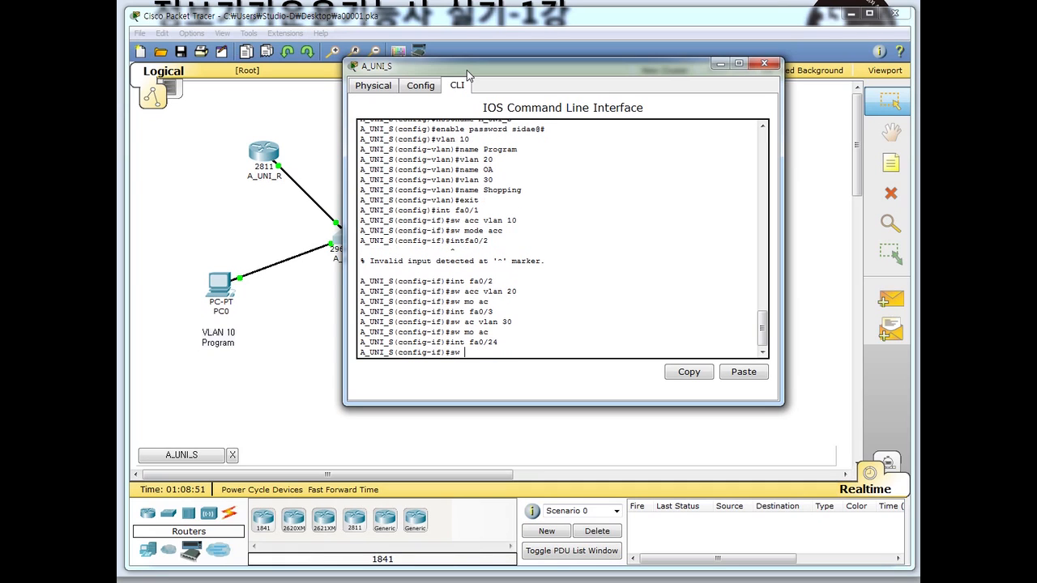
{"action": "type", "text": " mo"}
{"action": "type", "text": " tu"}
{"action": "type", "text": "r"}
{"action": "type", "text": "u"}
{"action": "type", "text": "nk"}
{"action": "key", "text": "Return"}
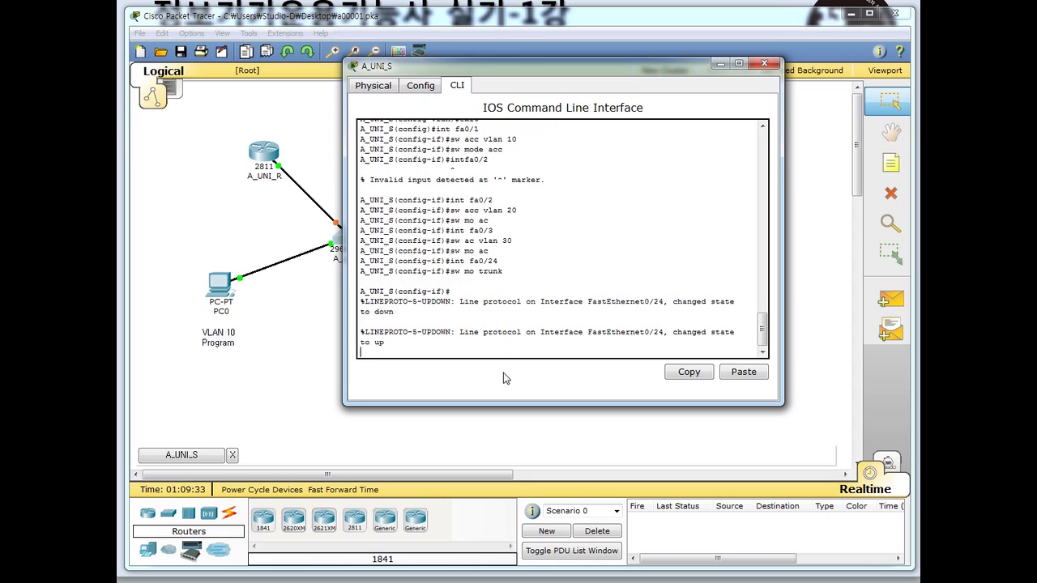
{"action": "key", "text": "Return"}
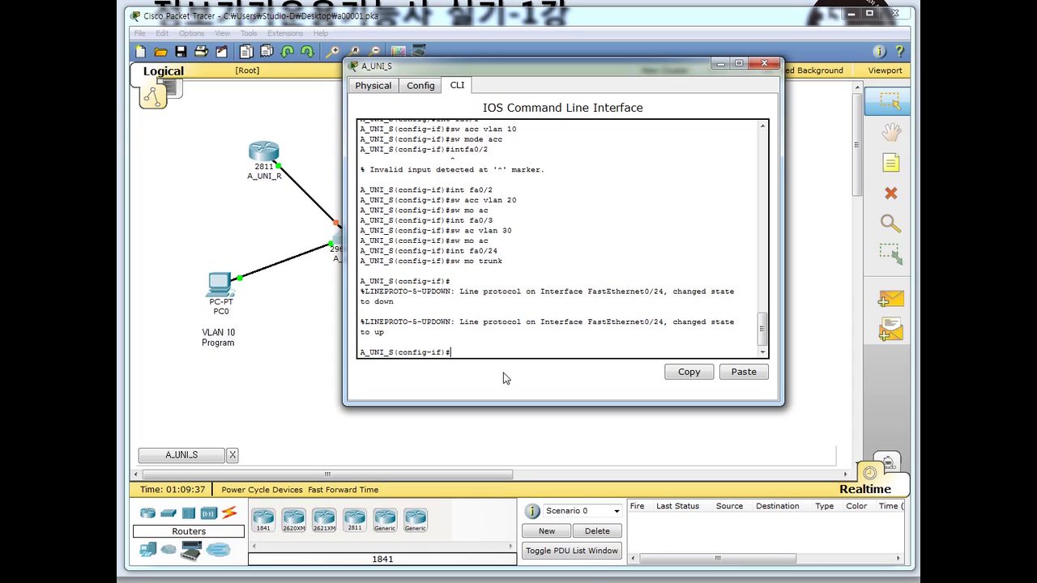
{"action": "type", "text": "exit"}
{"action": "key", "text": "Return"}
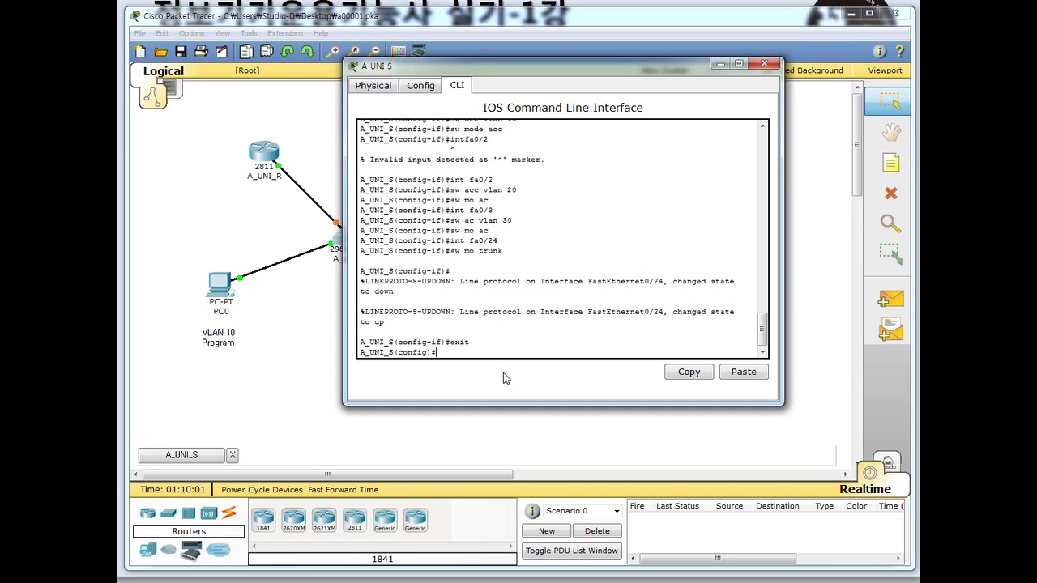
- Give interface VLAN 10 the address 200.160.200.254 with mask 255.255.255.0
{"action": "type", "text": "int vlan 10"}
{"action": "key", "text": "Return"}
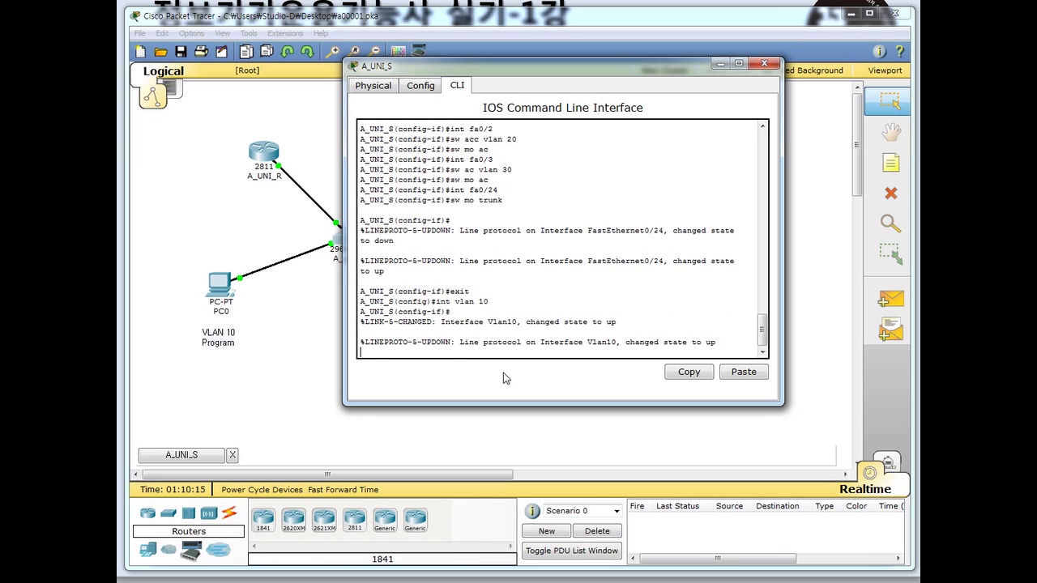
{"action": "key", "text": "Return"}
{"action": "type", "text": "ig-if)#ip add"}
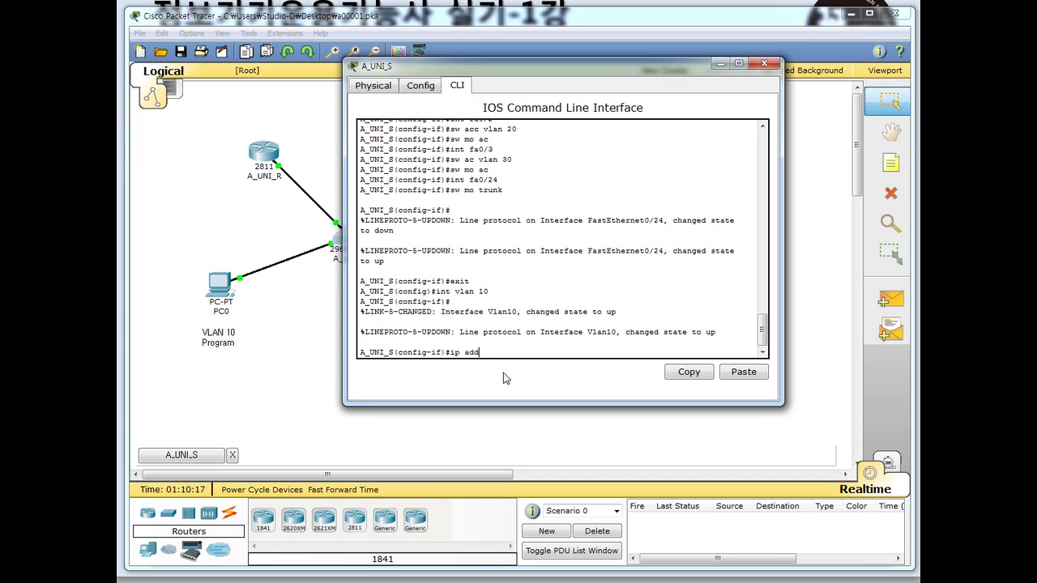
{"action": "type", "text": "r 200"}
{"action": "type", "text": ".160.200.254 255.255.255.0"}
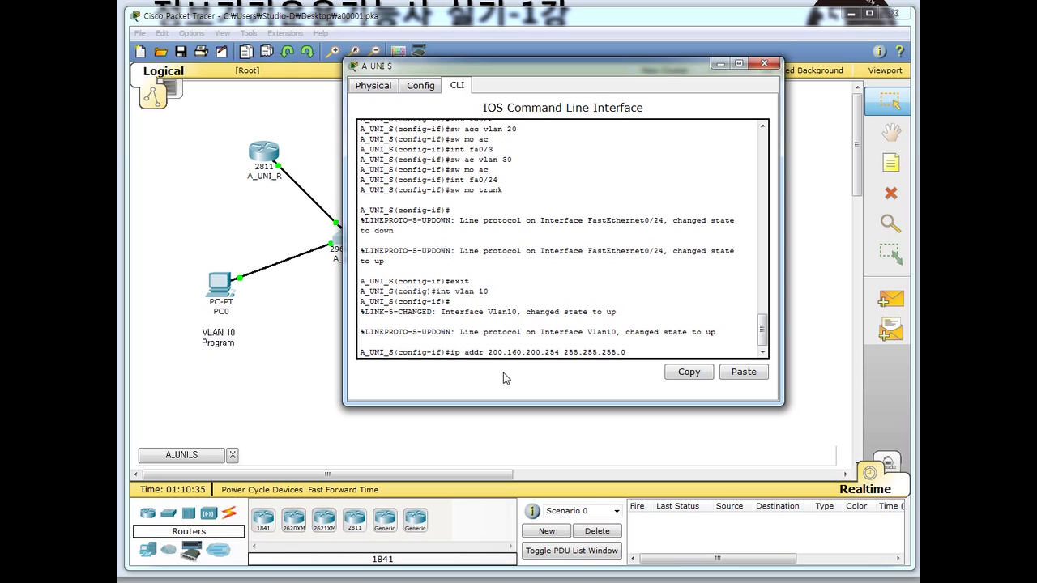
{"action": "key", "text": "Return"}
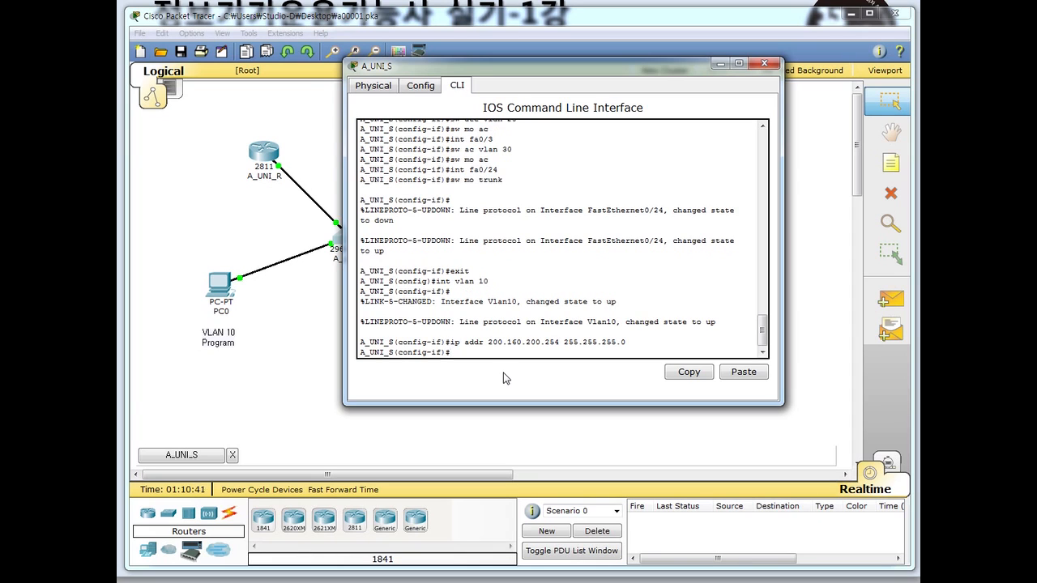
{"action": "type", "text": "exit"}
{"action": "key", "text": "Return"}
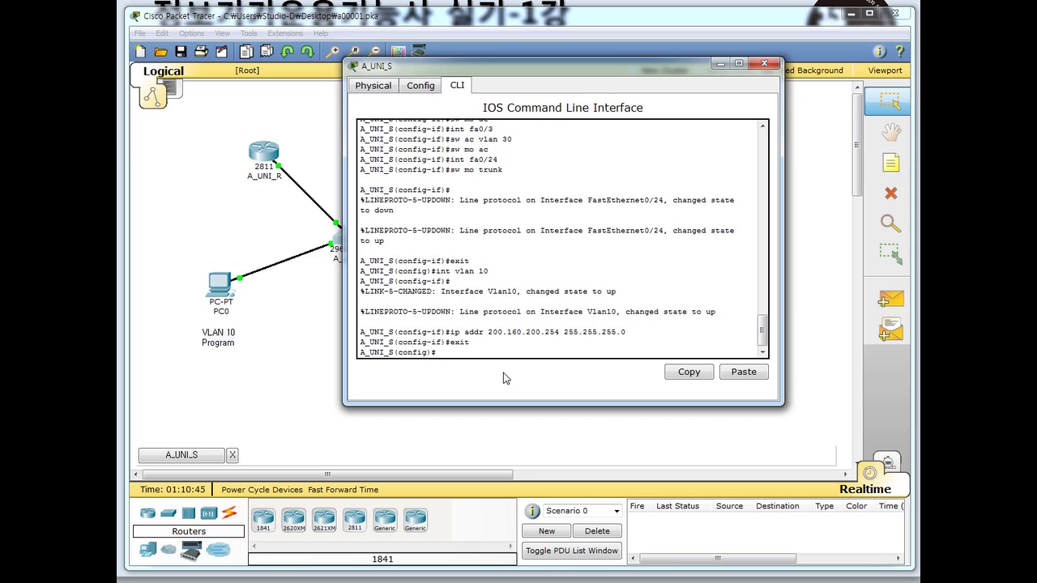
- Set the switch default gateway to 200.160.200.222
{"action": "type", "text": "ip default-gatew 200.160.200.222"}
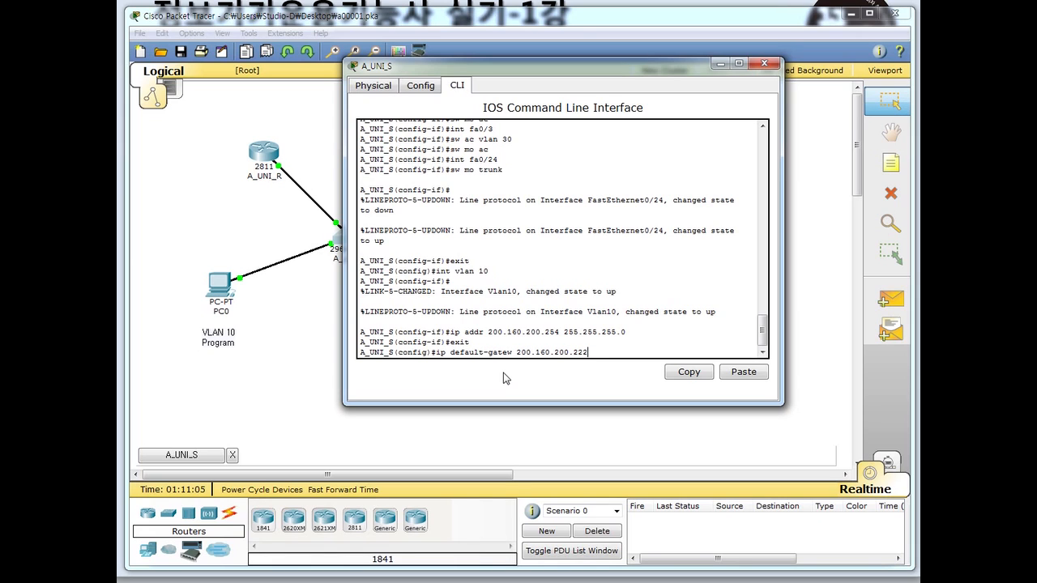
{"action": "key", "text": "Return"}
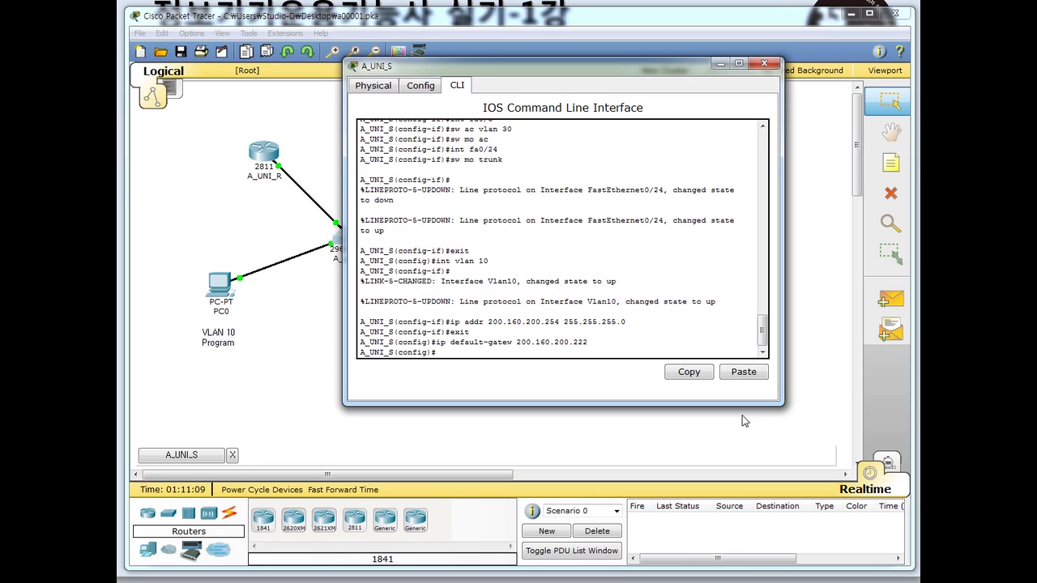
{"action": "left_click_drag", "start_coordinate": [483, 69], "coordinate": [597, 82]}
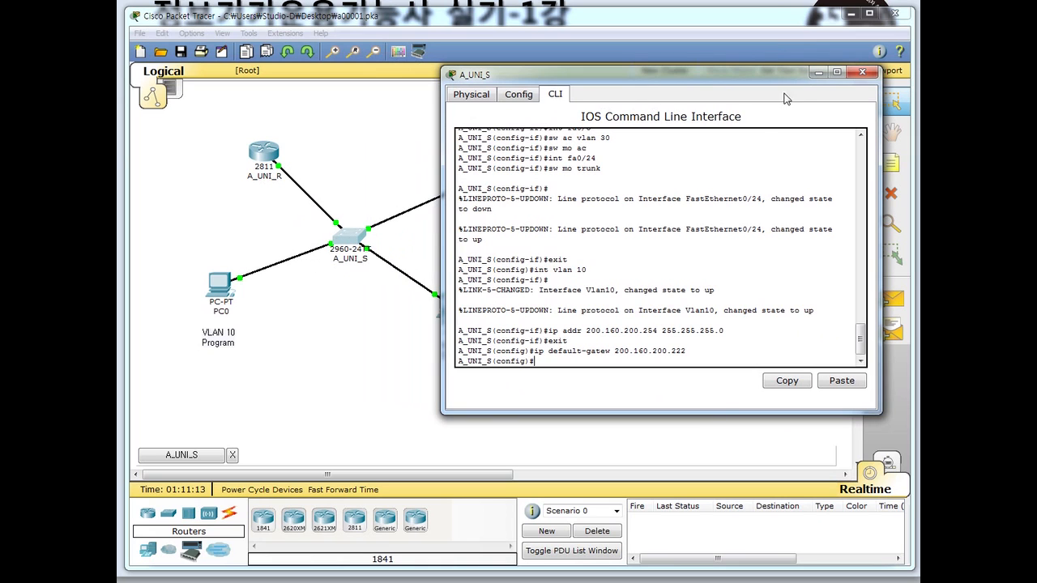
- Close the switch console and send simple PDUs from PC1, PC2 and PC0 to A_UNI_R
{"action": "left_click", "coordinate": [861, 73]}
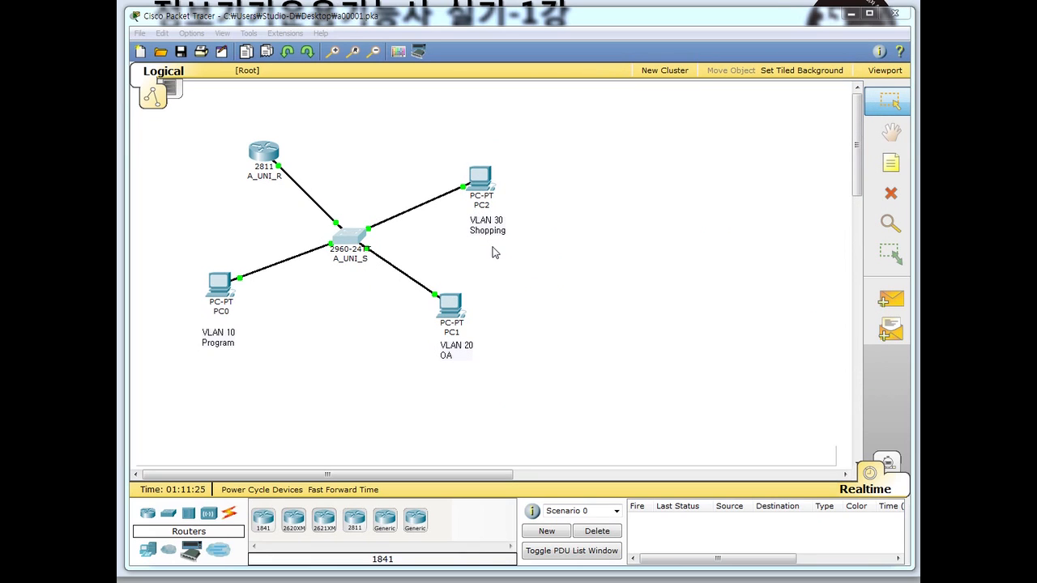
{"action": "left_click", "coordinate": [138, 261]}
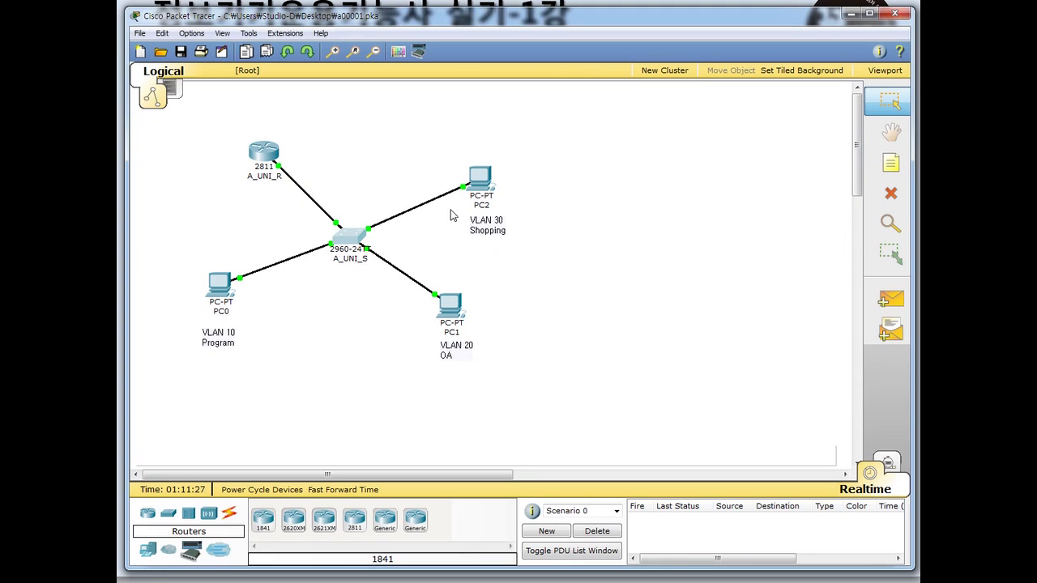
{"action": "left_click", "coordinate": [887, 301]}
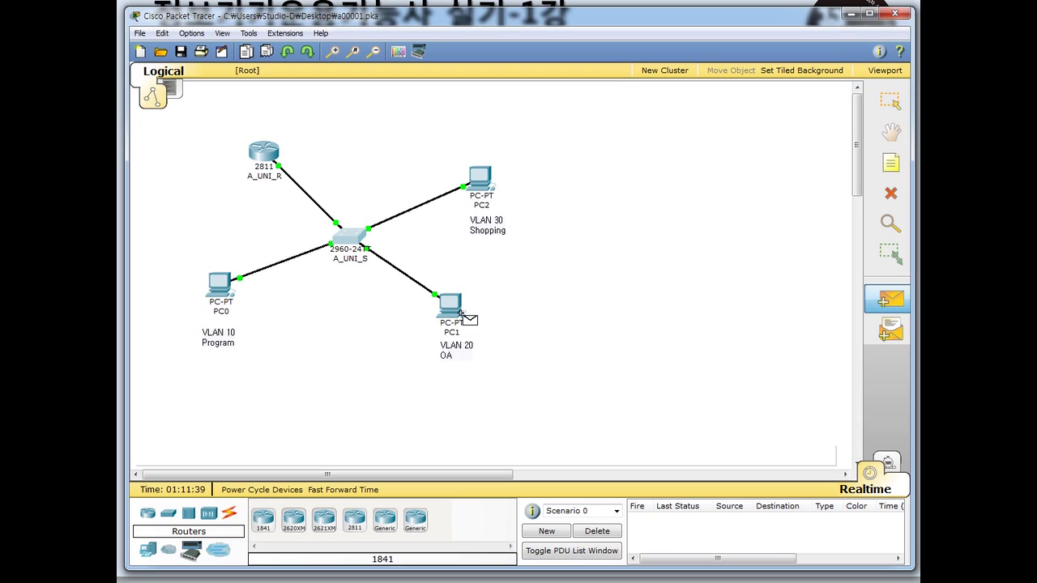
{"action": "left_click", "coordinate": [452, 305]}
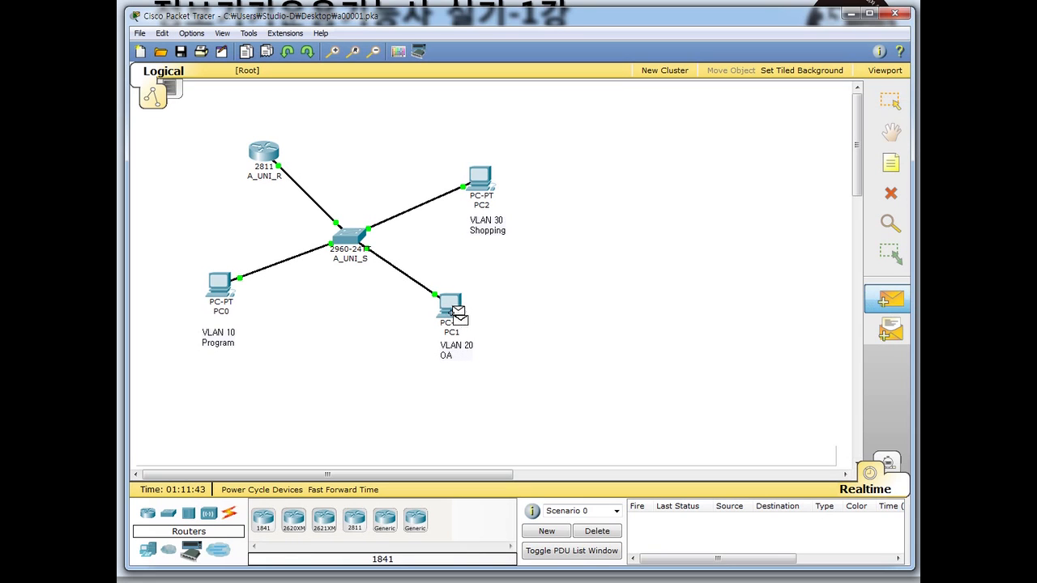
{"action": "left_click", "coordinate": [275, 173]}
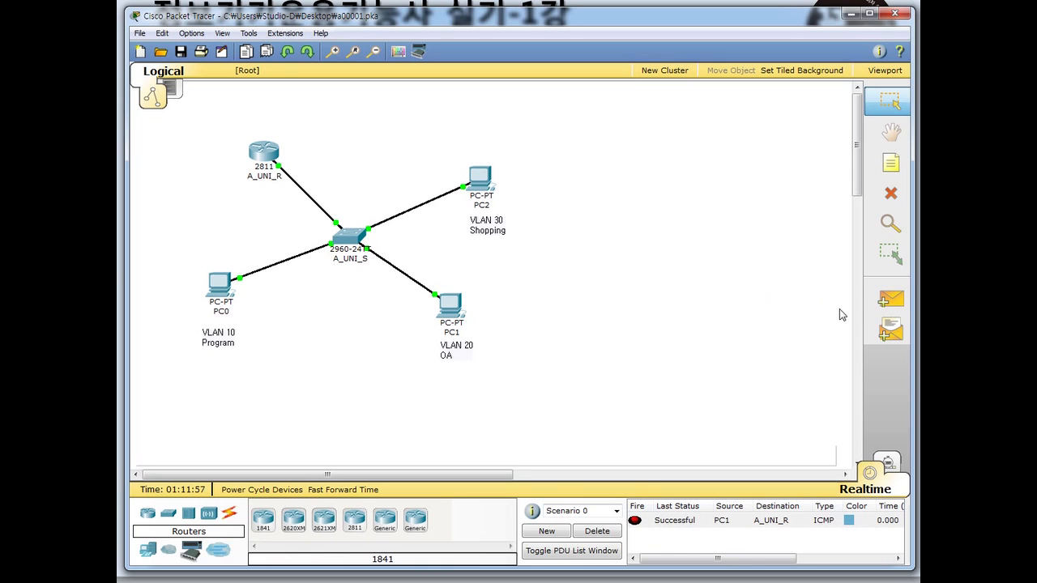
{"action": "left_click", "coordinate": [889, 299]}
{"action": "left_click", "coordinate": [481, 179]}
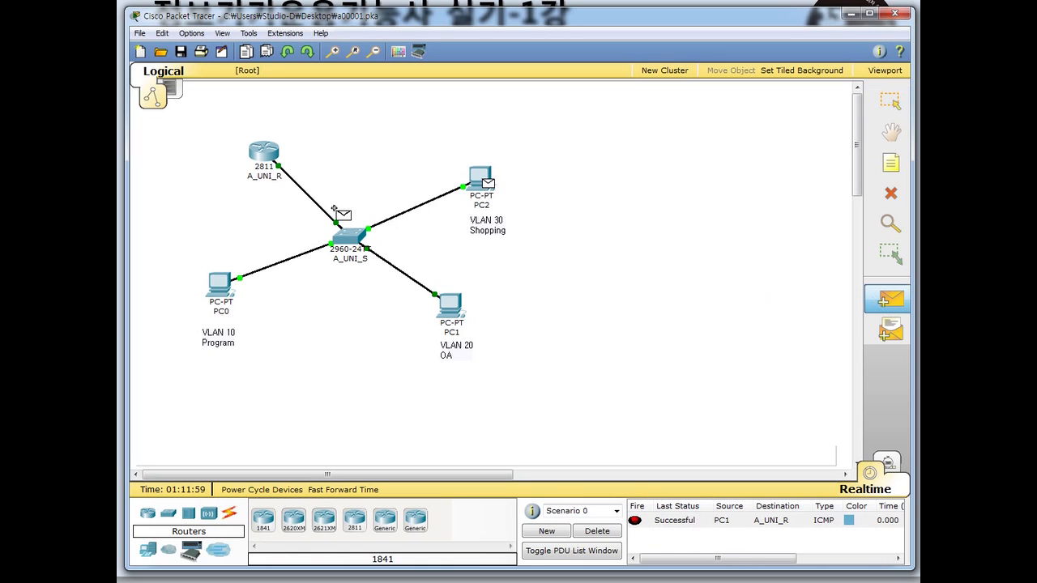
{"action": "left_click", "coordinate": [263, 151]}
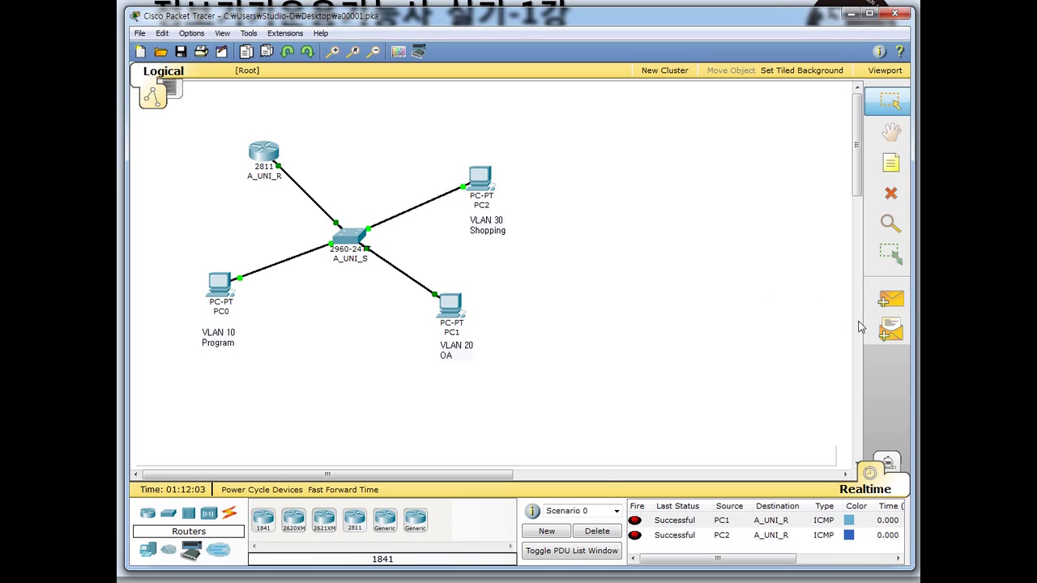
{"action": "left_click", "coordinate": [889, 300]}
{"action": "left_click", "coordinate": [227, 282]}
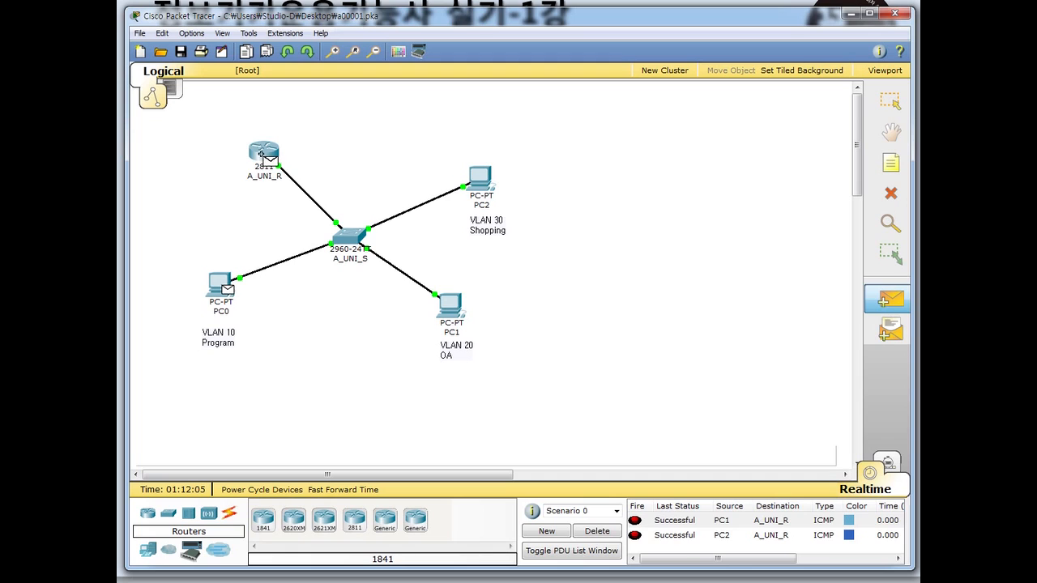
{"action": "left_click", "coordinate": [265, 157]}
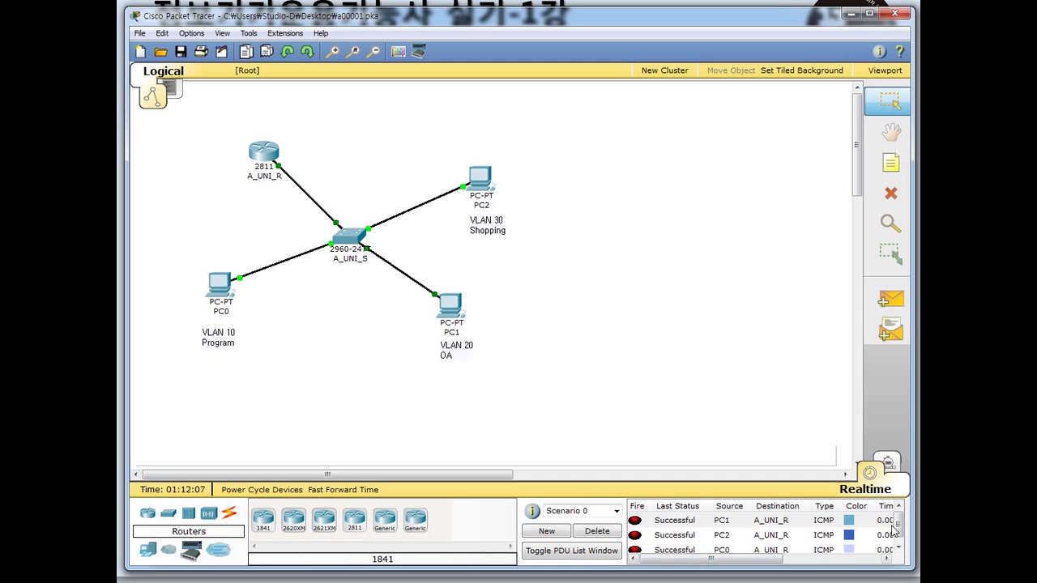
- Send simple PDUs from PC0 to PC2 and from PC1 to PC2, checking results
{"action": "left_click_drag", "start_coordinate": [897, 524], "coordinate": [897, 534]}
{"action": "left_click", "coordinate": [876, 303]}
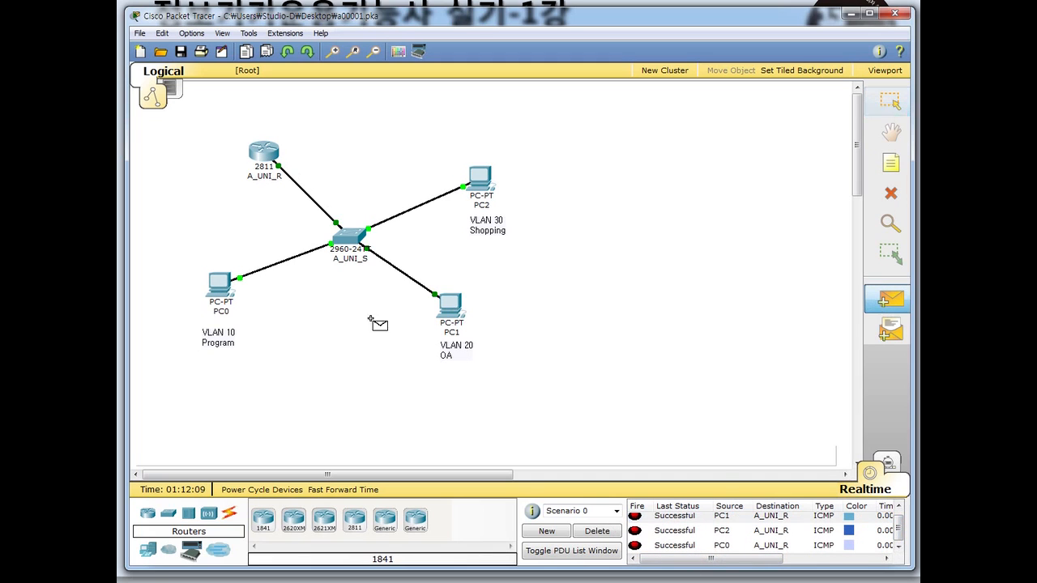
{"action": "left_click", "coordinate": [220, 286]}
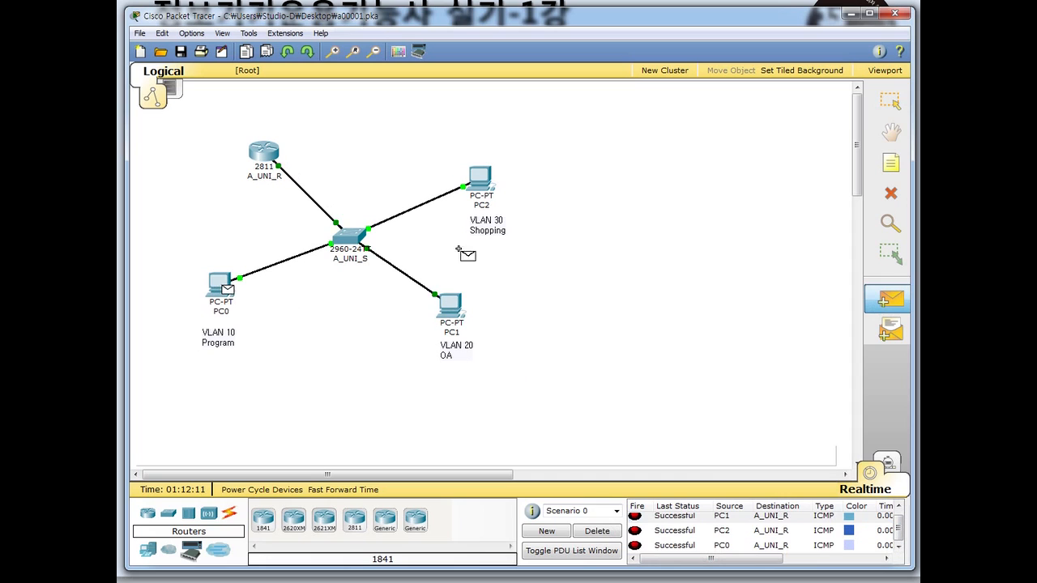
{"action": "left_click", "coordinate": [480, 180]}
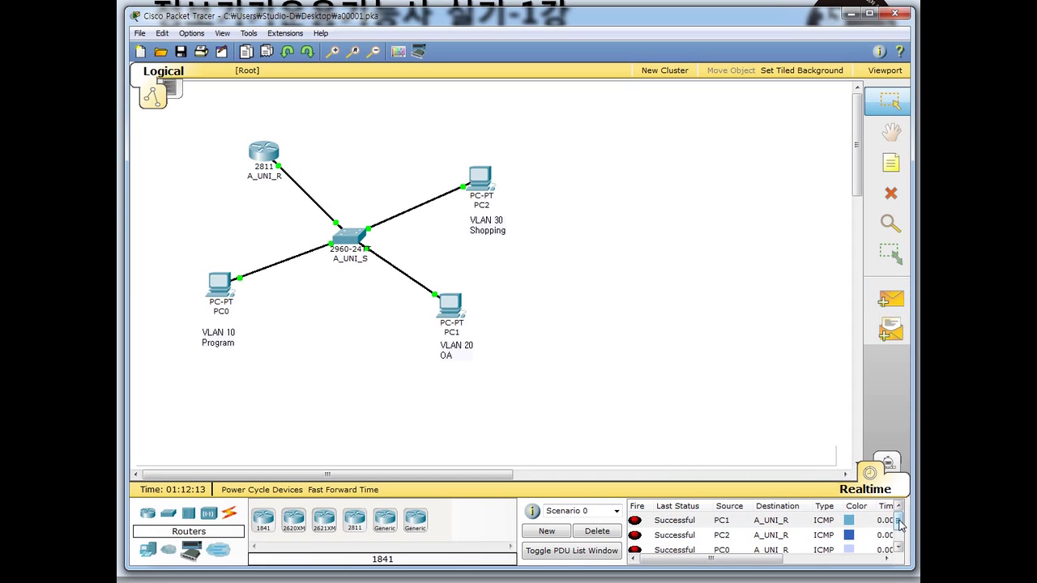
{"action": "scroll", "coordinate": [895, 534], "scroll_direction": "down", "scroll_amount": 1}
{"action": "left_click", "coordinate": [888, 300]}
{"action": "left_click", "coordinate": [450, 306]}
{"action": "left_click", "coordinate": [479, 180]}
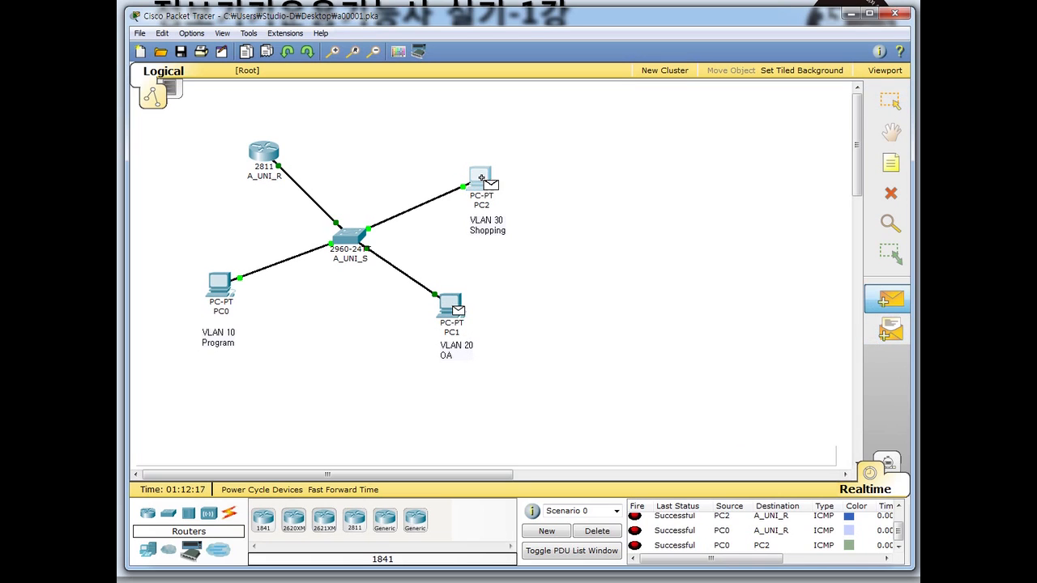
{"action": "scroll", "coordinate": [894, 534], "scroll_direction": "down", "scroll_amount": 2}
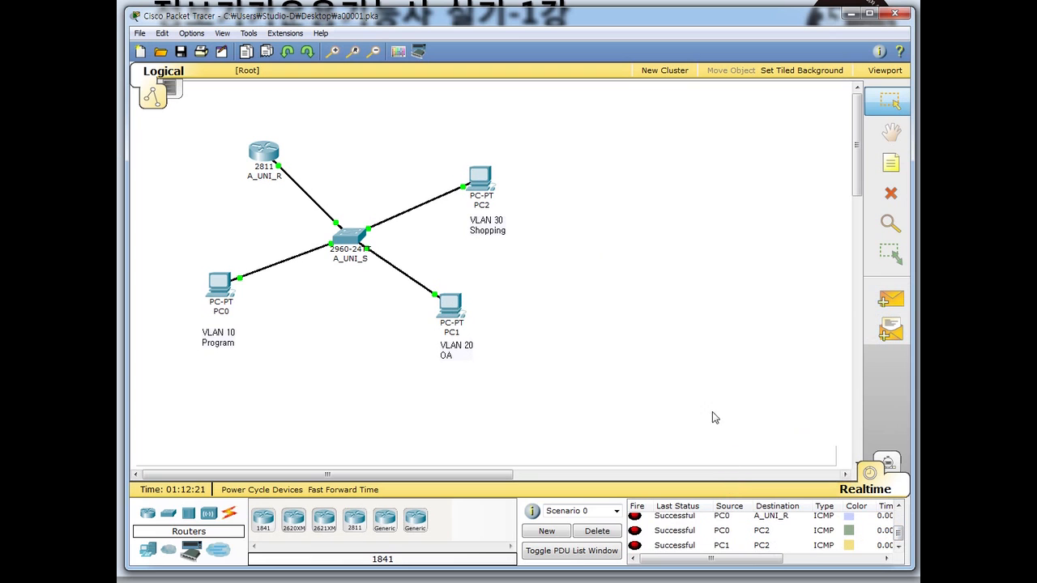
- Open PC0's Command Prompt from its Desktop
{"action": "left_click", "coordinate": [222, 285]}
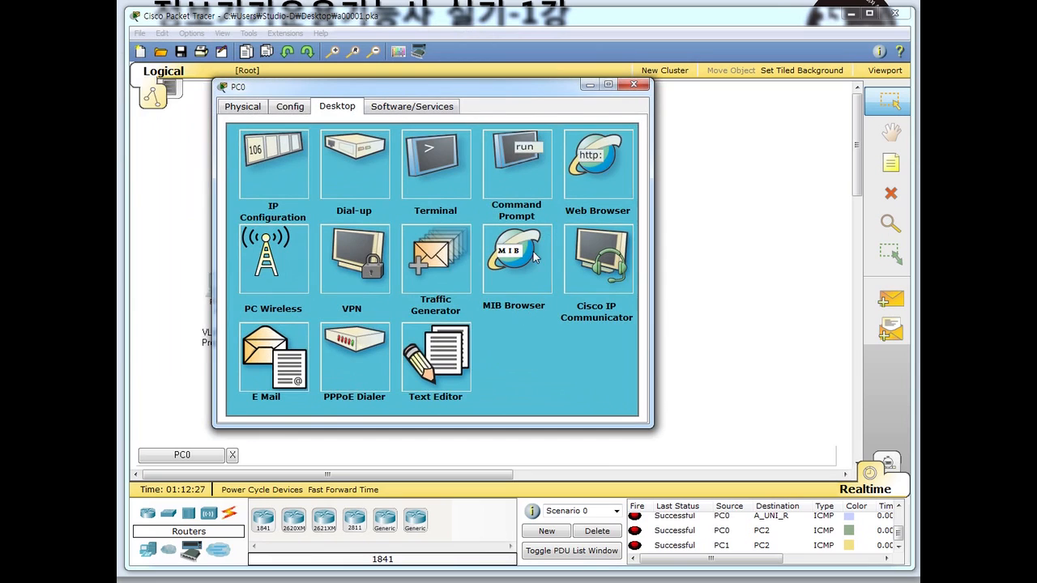
{"action": "left_click", "coordinate": [525, 162]}
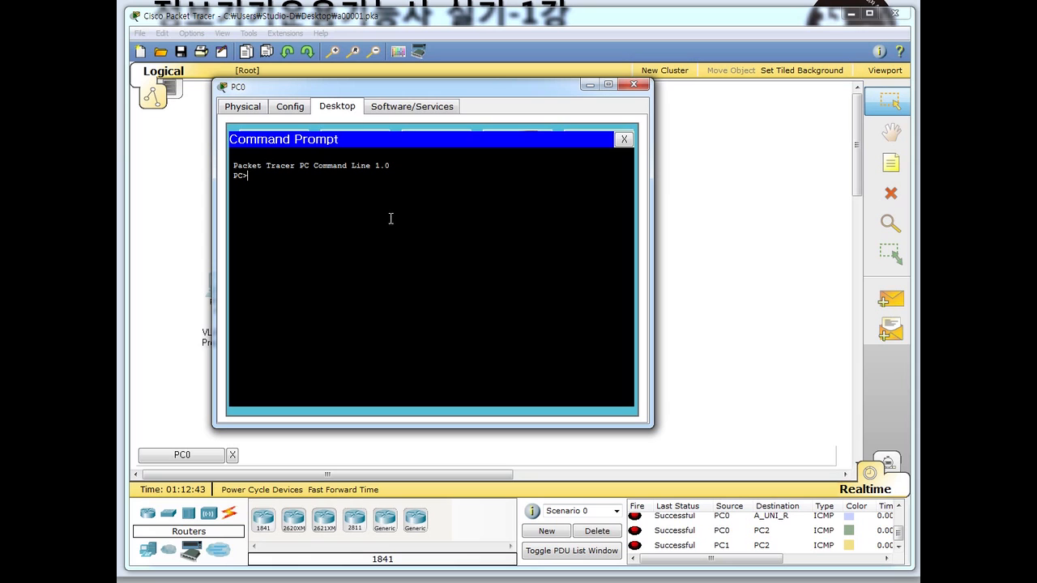
- Ping 200.160.200.1, 200.160.200.128 and 200.160.200.222 from PC0
{"action": "left_click_drag", "start_coordinate": [427, 85], "coordinate": [554, 109]}
{"action": "type", "text": "ping"}
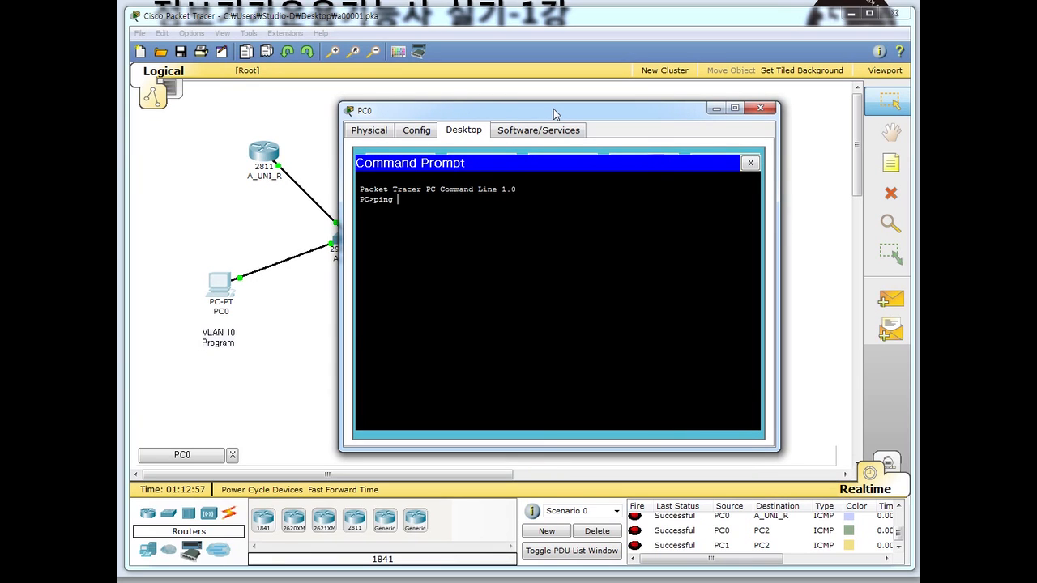
{"action": "type", "text": "0.160.200.1"}
{"action": "key", "text": "Return"}
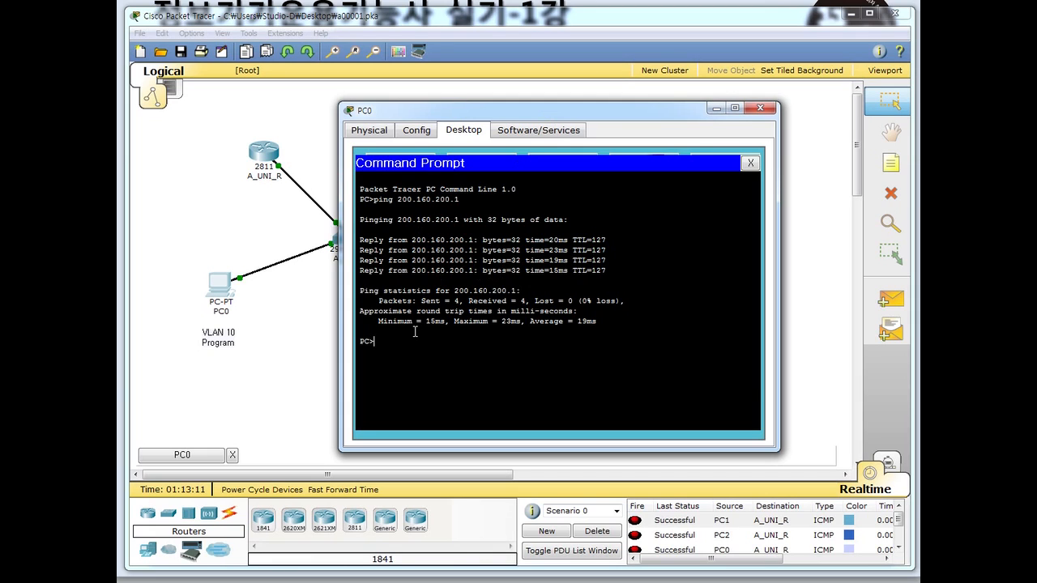
{"action": "type", "text": "ping 200.160.200.128"}
{"action": "key", "text": "Return"}
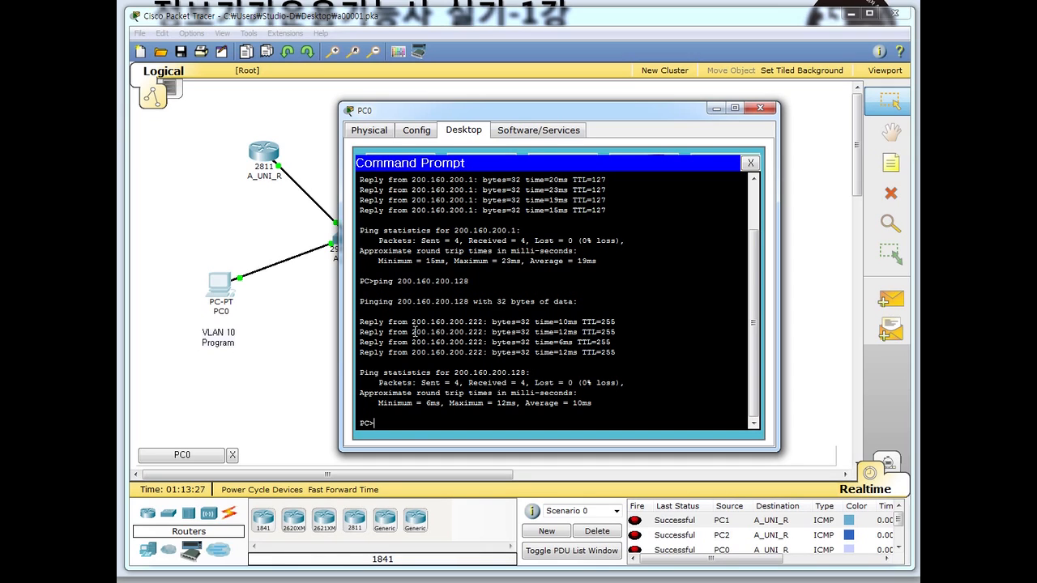
{"action": "type", "text": "ping 200.160.200.222"}
{"action": "key", "text": "Return"}
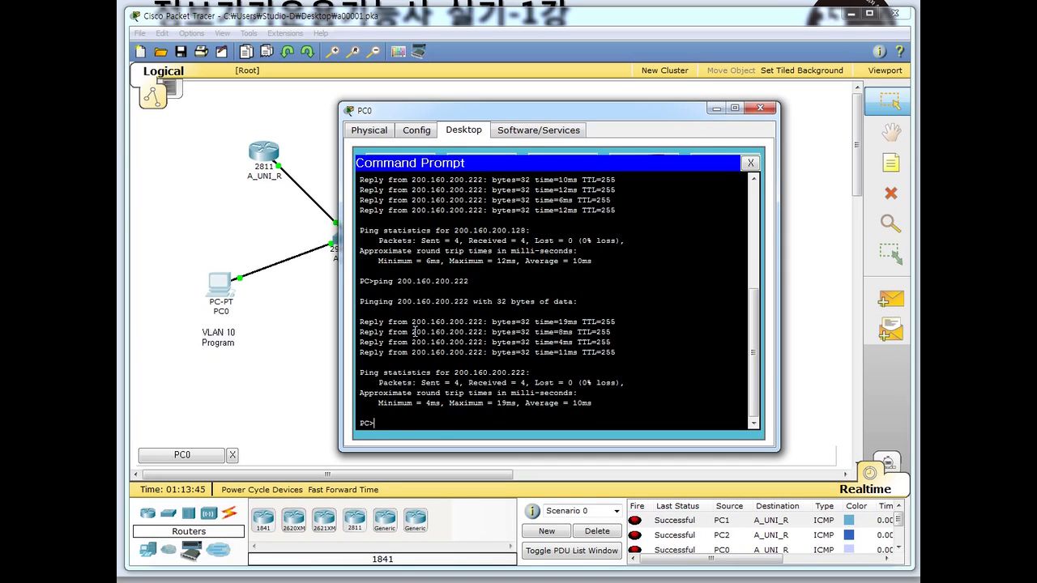
- Close PC0's command prompt and window, then save the network file
{"action": "left_click", "coordinate": [750, 162]}
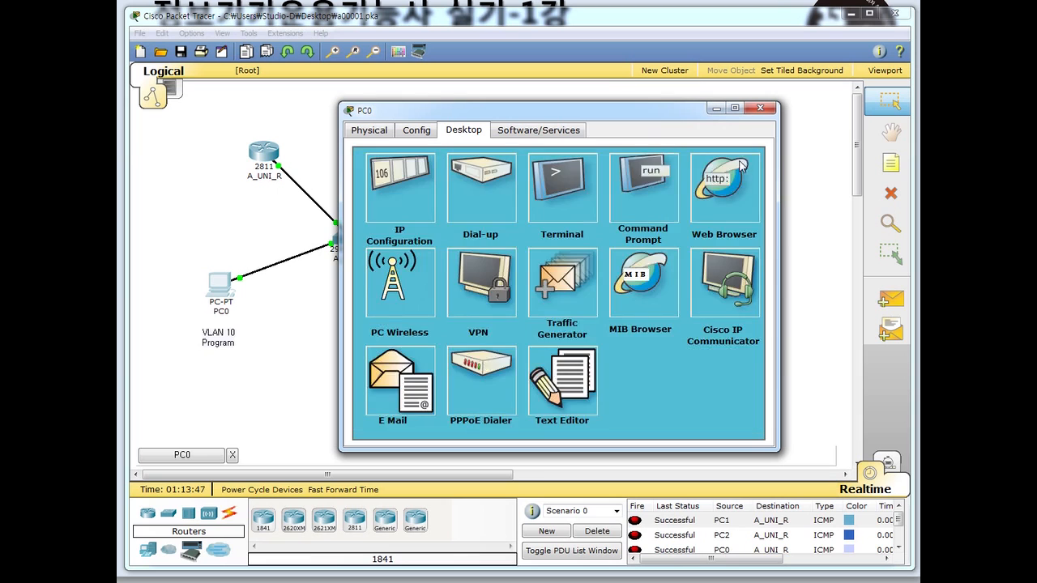
{"action": "left_click", "coordinate": [761, 108]}
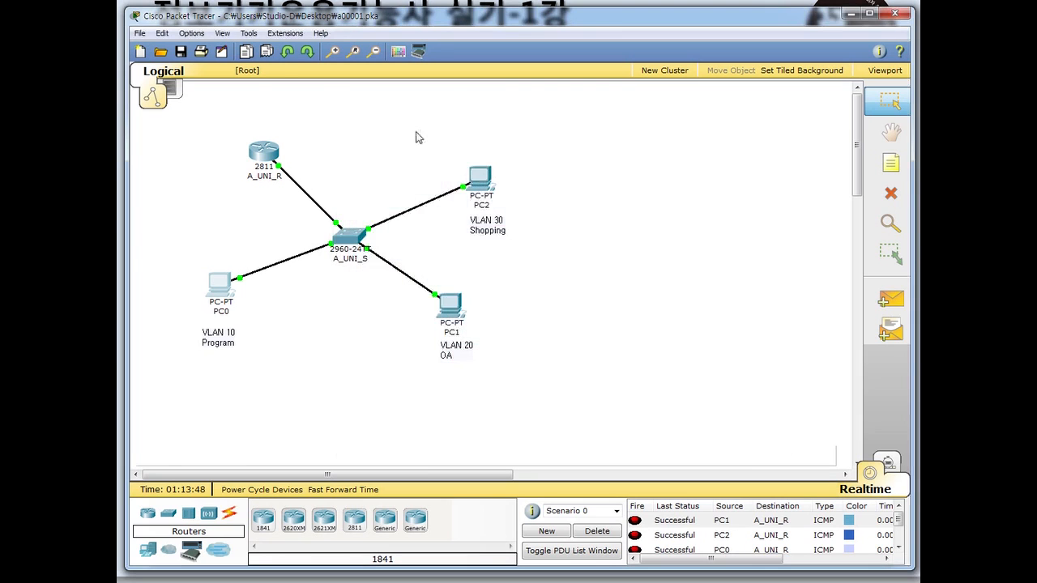
{"action": "left_click", "coordinate": [178, 54]}
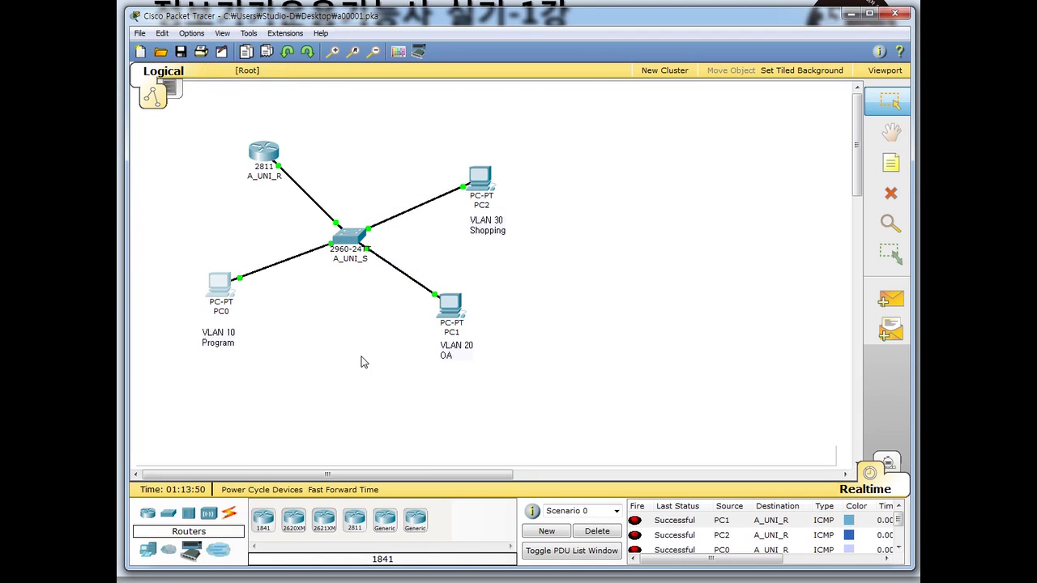